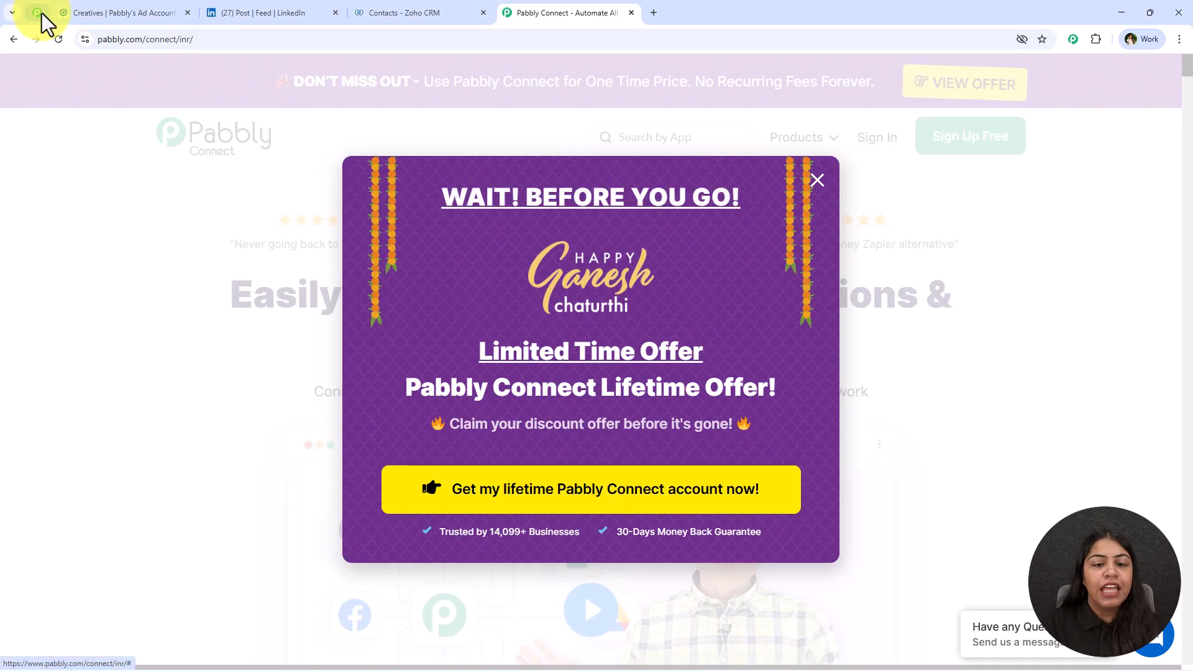
Step: Look through the Pabbly Community page, from the customer reviews to the heading and the community joining option
{"action": "left_click", "coordinate": [39, 13]}
{"action": "scroll", "coordinate": [53, 442], "scroll_direction": "up", "scroll_amount": 4}
{"action": "scroll", "coordinate": [93, 386], "scroll_direction": "down", "scroll_amount": 3}
{"action": "scroll", "coordinate": [308, 284], "scroll_direction": "up", "scroll_amount": 1}
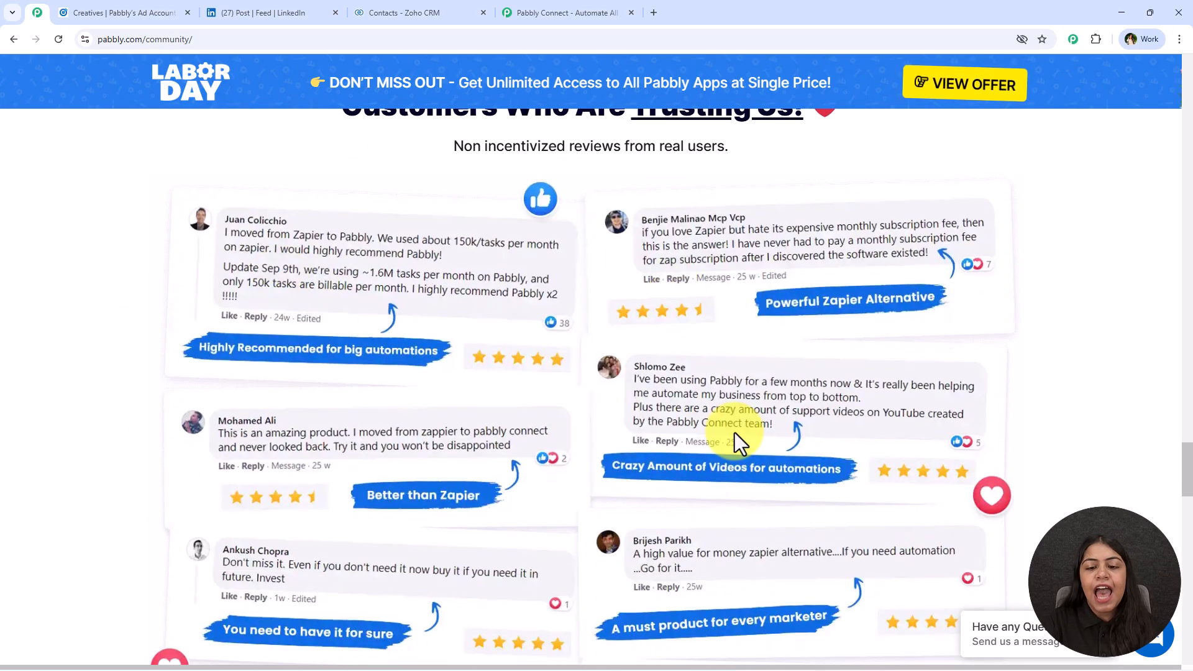
{"action": "scroll", "coordinate": [735, 432], "scroll_direction": "down", "scroll_amount": 9}
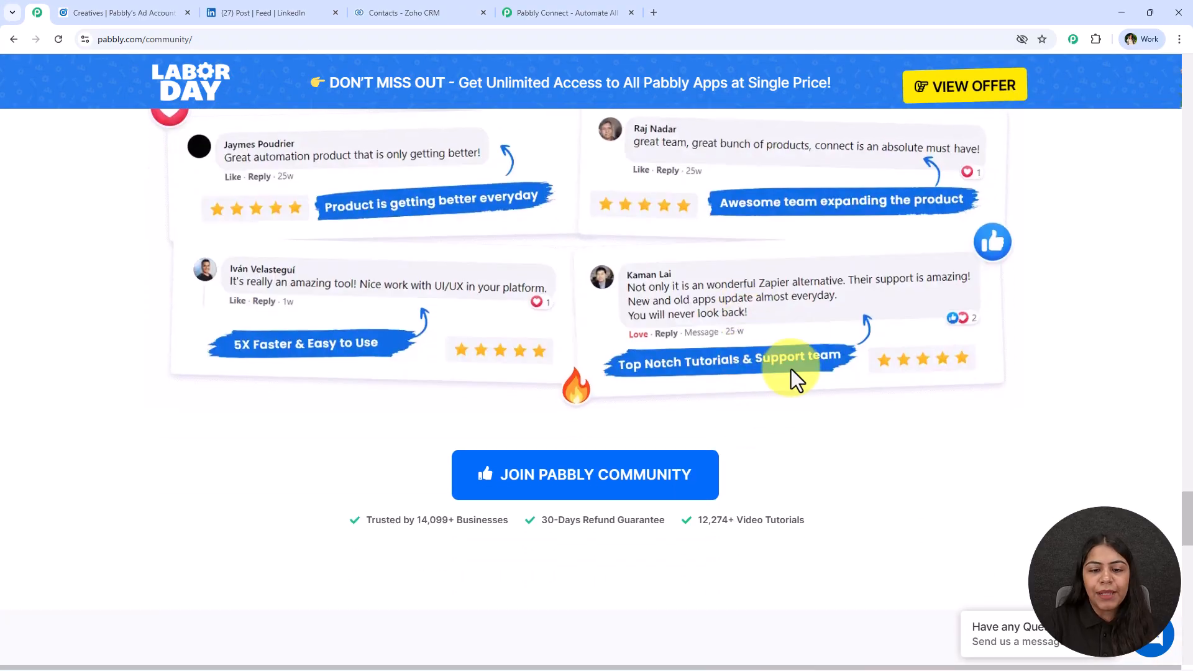
{"action": "scroll", "coordinate": [990, 362], "scroll_direction": "down", "scroll_amount": 9}
{"action": "scroll", "coordinate": [1092, 459], "scroll_direction": "up", "scroll_amount": 2}
{"action": "scroll", "coordinate": [1105, 337], "scroll_direction": "up", "scroll_amount": 20}
{"action": "scroll", "coordinate": [1105, 337], "scroll_direction": "up", "scroll_amount": 20}
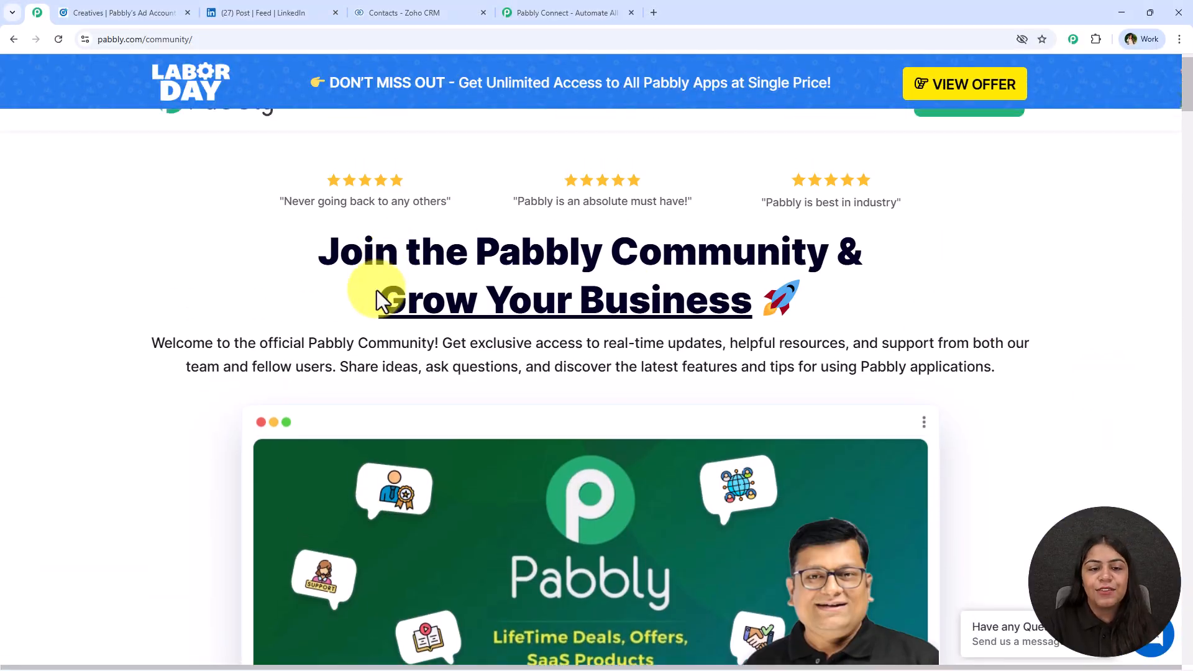
{"action": "scroll", "coordinate": [359, 319], "scroll_direction": "up", "scroll_amount": 1}
{"action": "left_click_drag", "start_coordinate": [291, 298], "coordinate": [826, 296]}
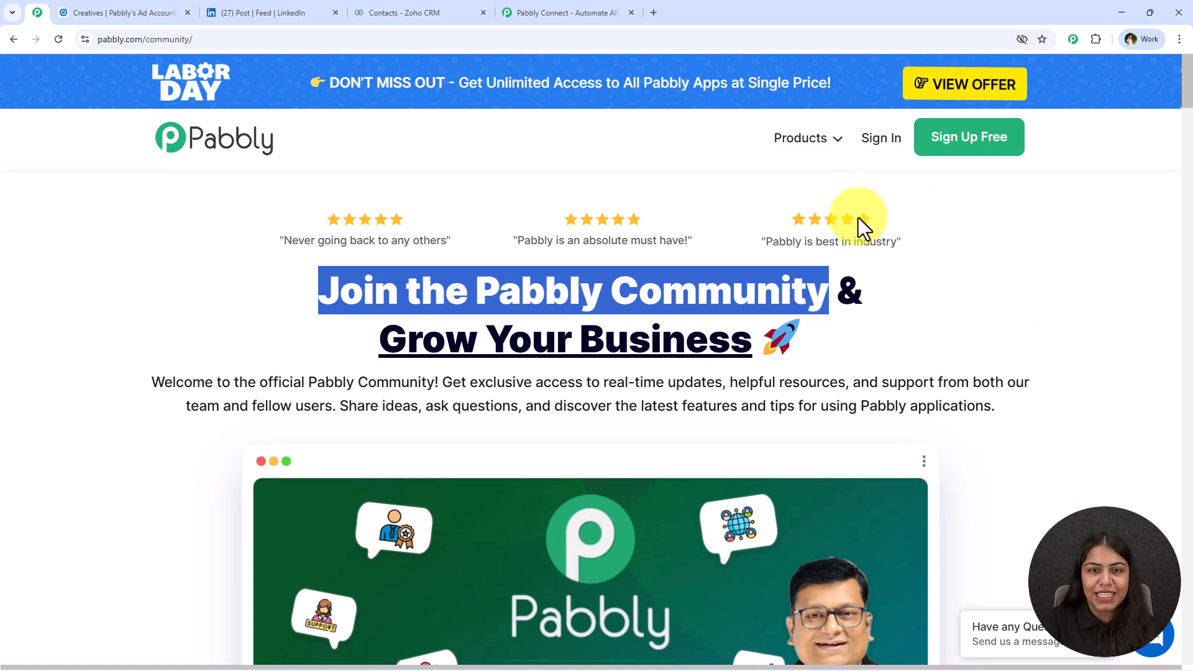
{"action": "left_click", "coordinate": [202, 304]}
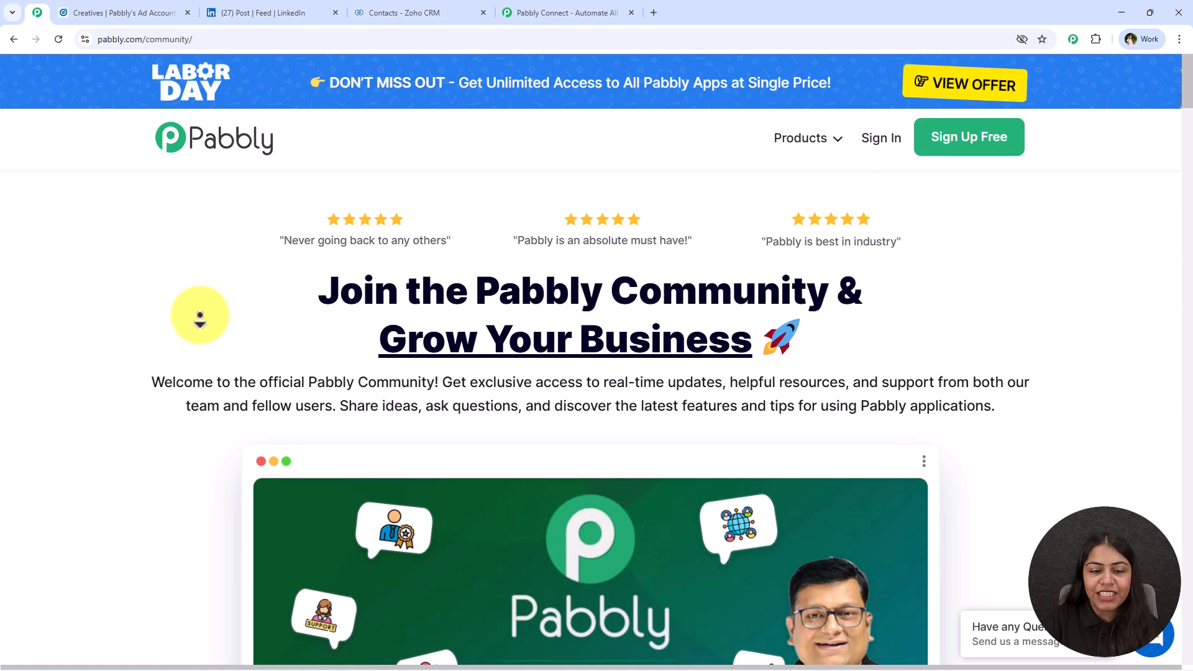
{"action": "scroll", "coordinate": [186, 359], "scroll_direction": "down", "scroll_amount": 7}
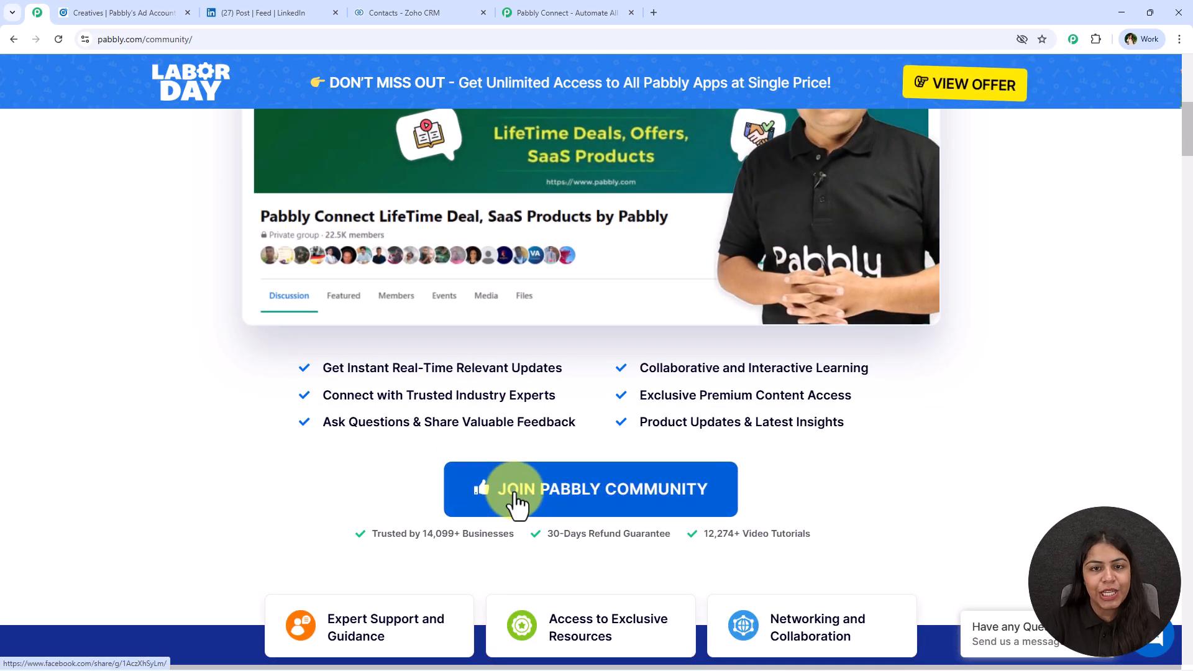
Step: Return to the Pabbly Connect website and dismiss the lifetime offer pop-up
{"action": "left_click", "coordinate": [466, 9]}
{"action": "left_click", "coordinate": [501, 12]}
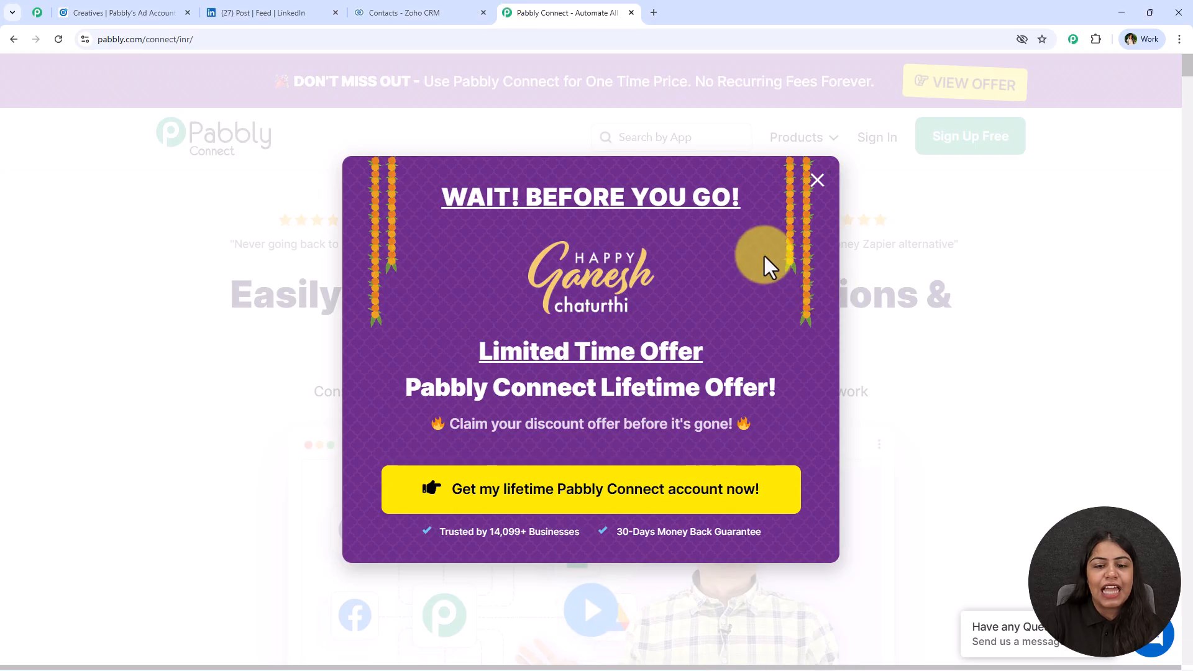
{"action": "left_click_drag", "start_coordinate": [532, 287], "coordinate": [617, 303]}
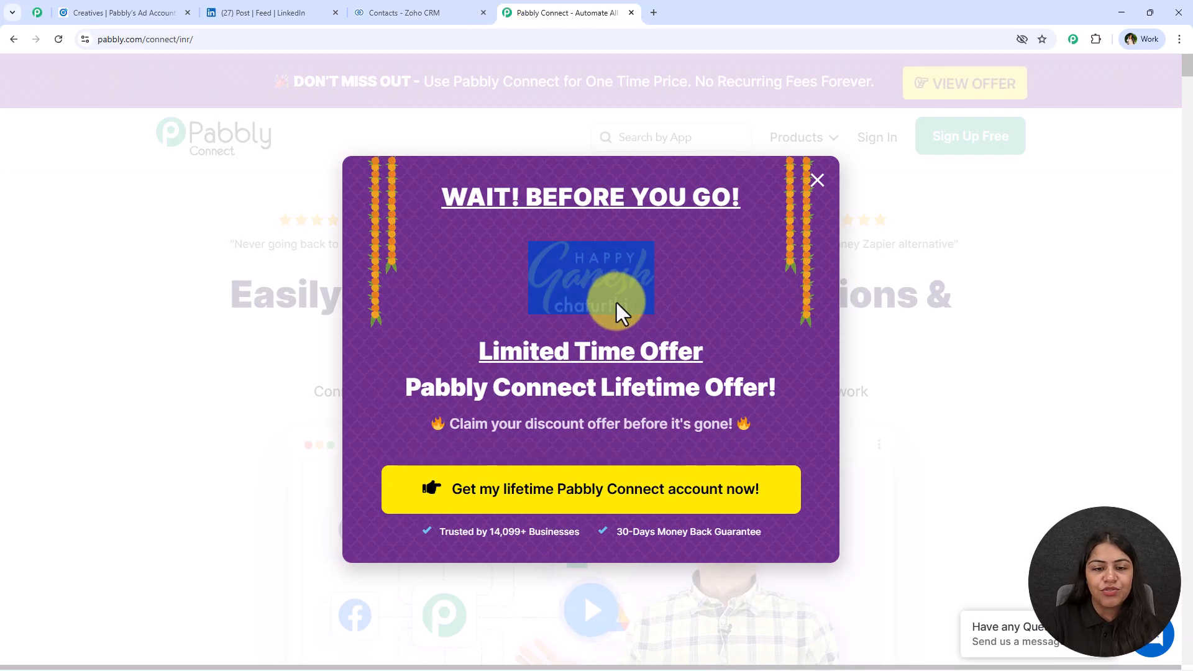
{"action": "left_click", "coordinate": [710, 325]}
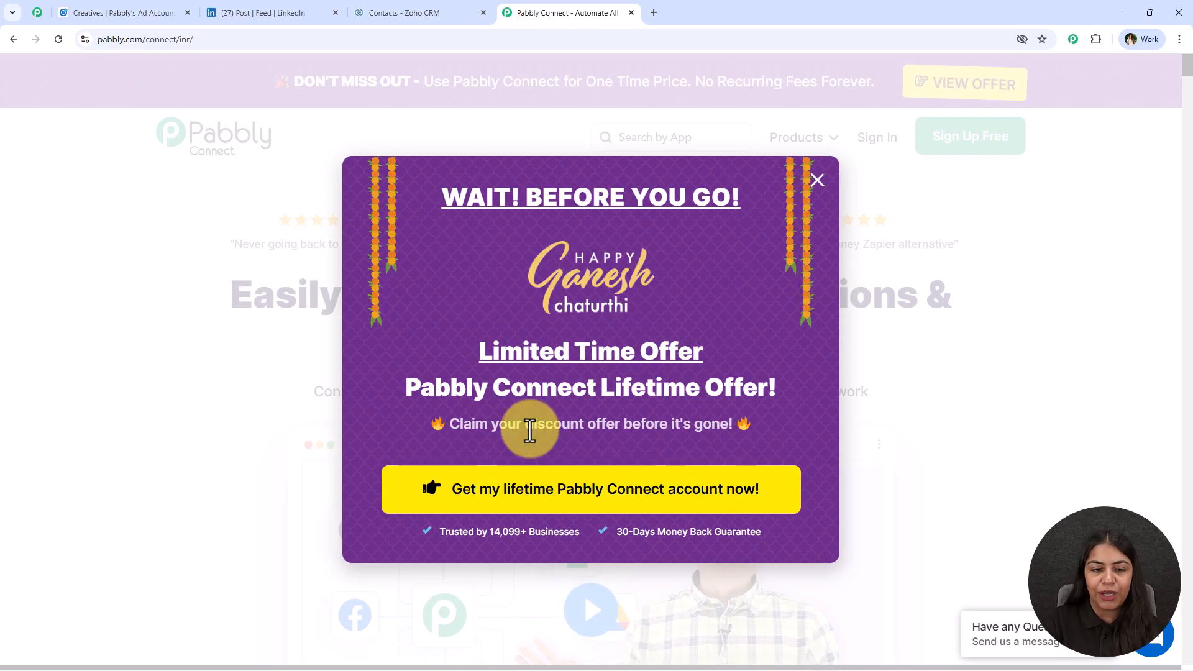
{"action": "left_click_drag", "start_coordinate": [406, 390], "coordinate": [772, 393]}
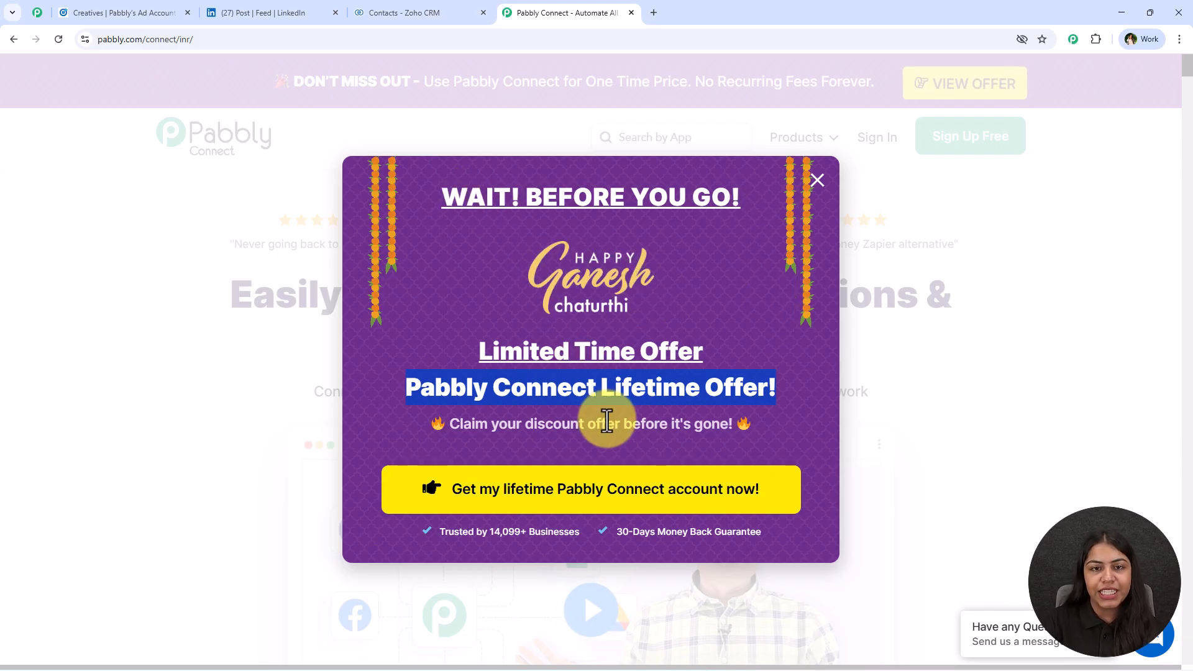
{"action": "left_click", "coordinate": [817, 180]}
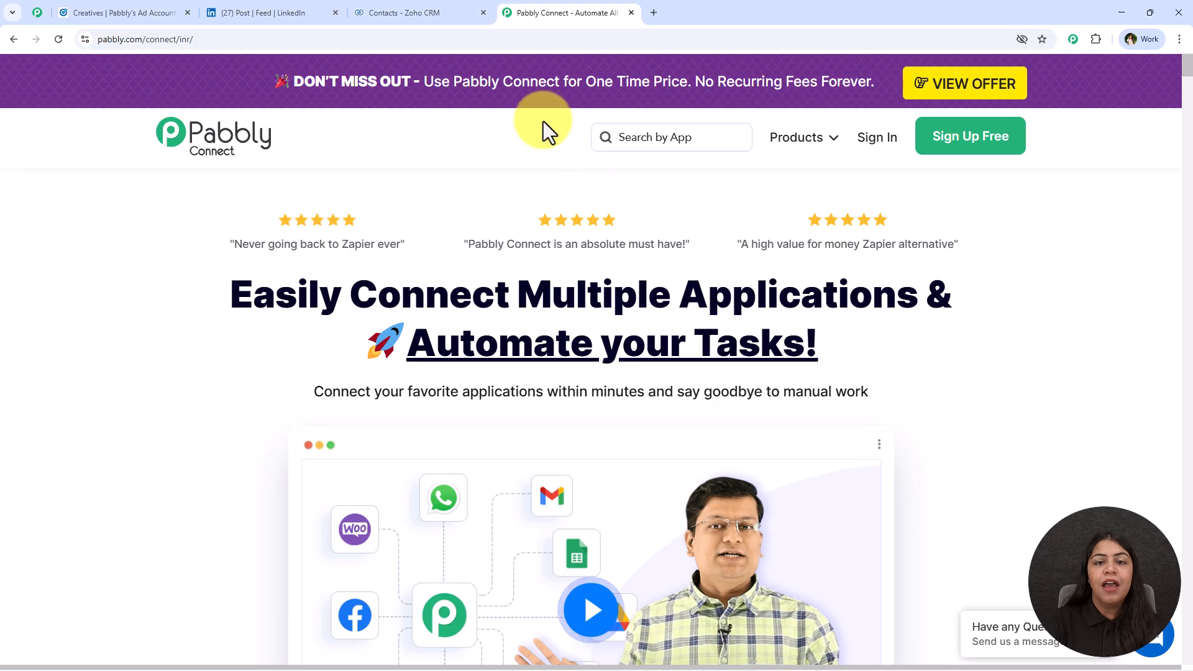
Step: Sign in to Pabbly and open the Pabbly Connect dashboard from the list of all apps
{"action": "left_click", "coordinate": [881, 141]}
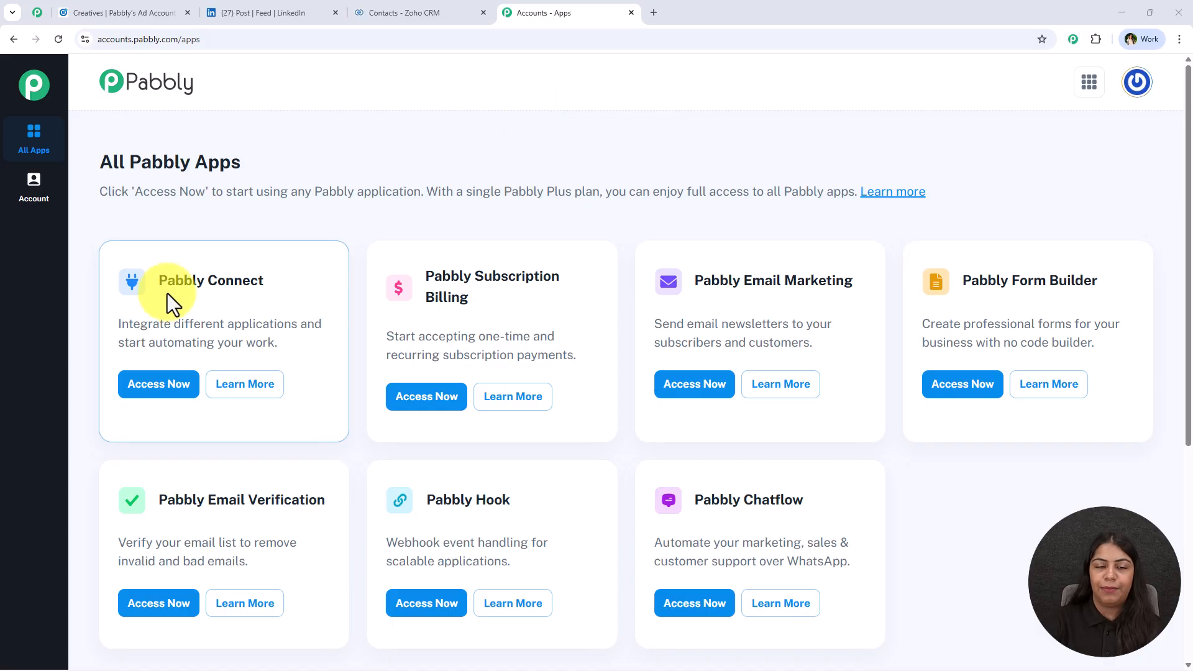
{"action": "left_click_drag", "start_coordinate": [100, 161], "coordinate": [255, 171]}
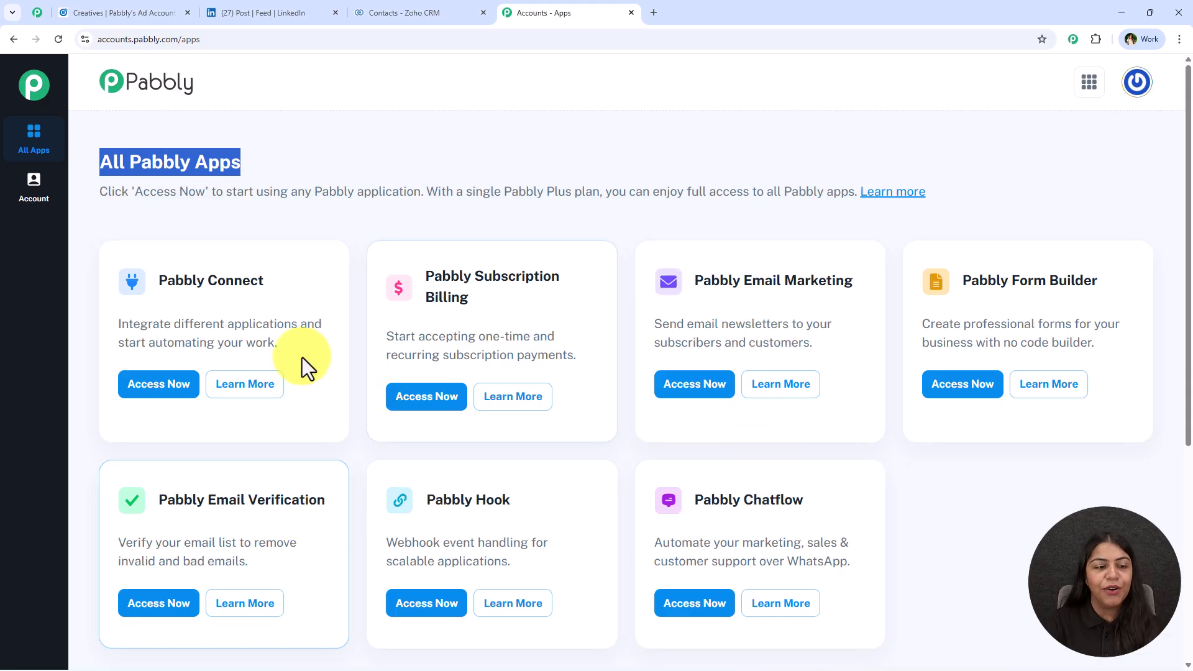
{"action": "left_click_drag", "start_coordinate": [158, 280], "coordinate": [296, 324]}
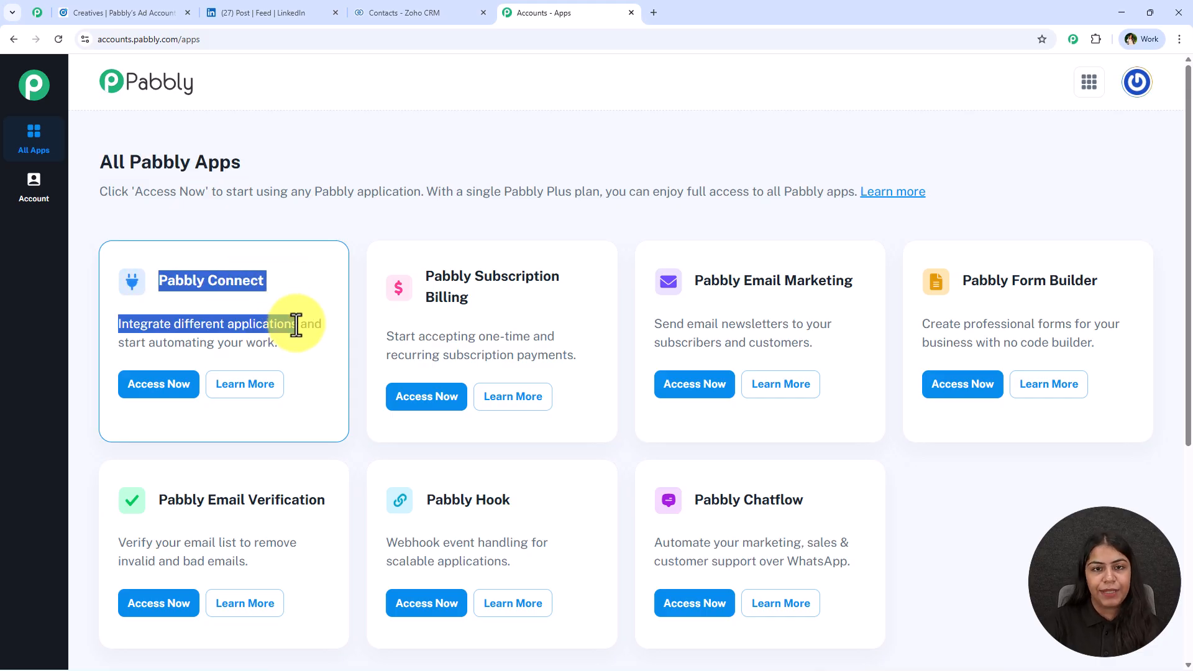
{"action": "left_click", "coordinate": [166, 392]}
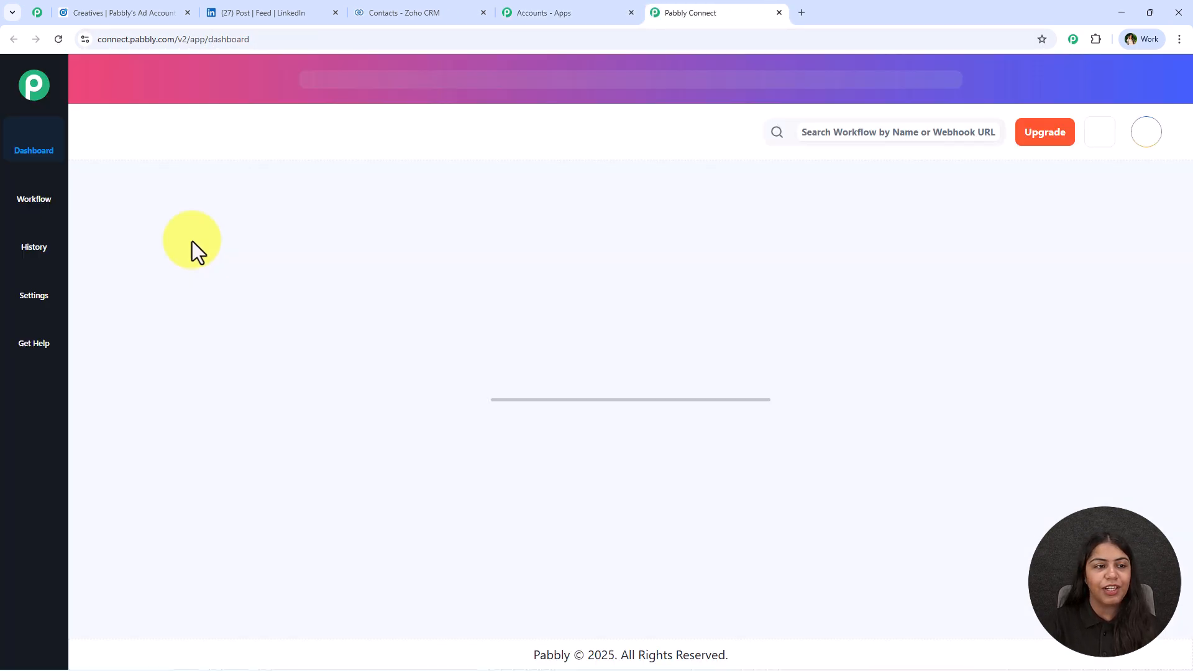
{"action": "left_click_drag", "start_coordinate": [99, 205], "coordinate": [218, 198]}
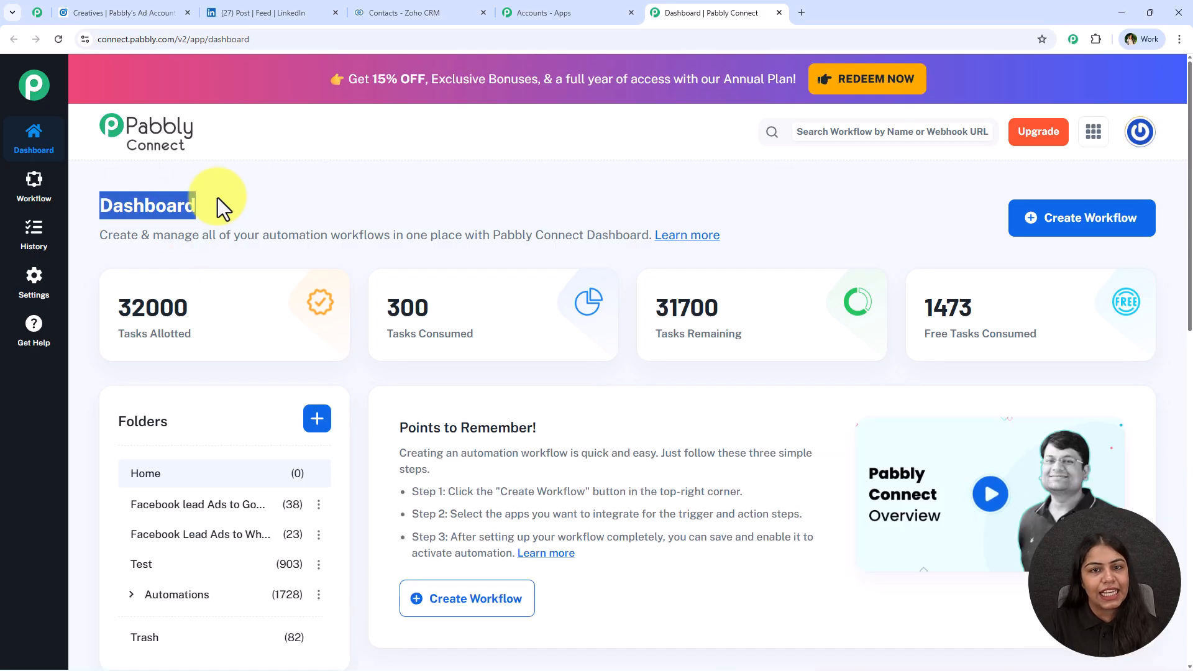
{"action": "left_click", "coordinate": [217, 197]}
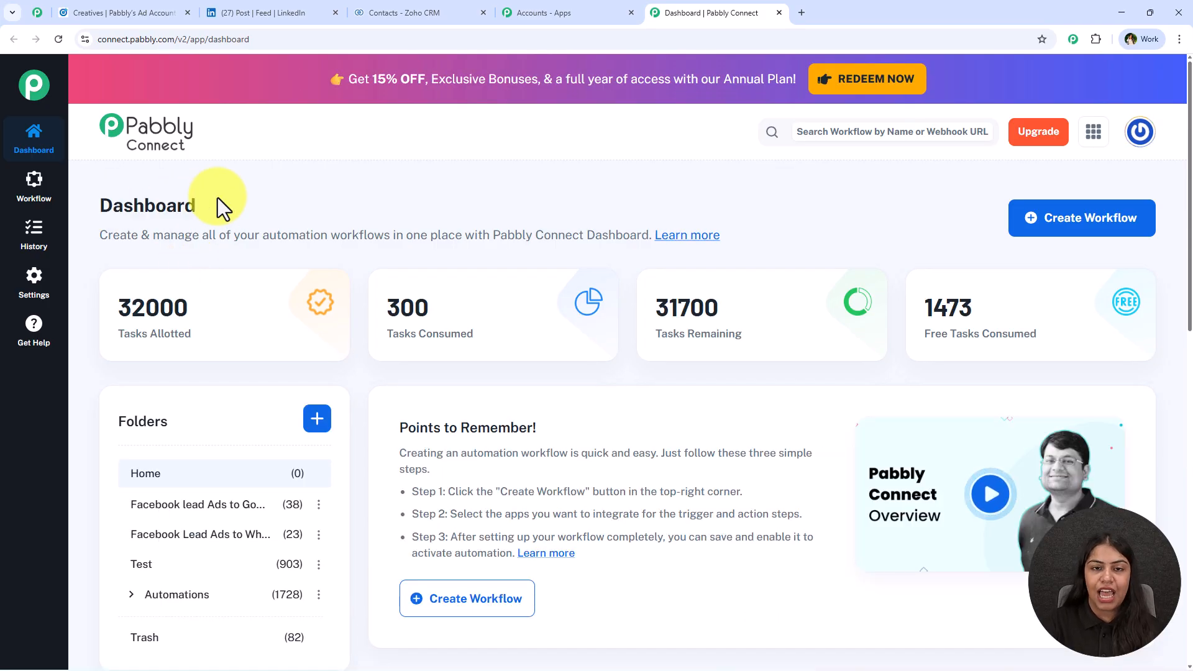
Step: Start creating a workflow with the New (Beta) workflow builder
{"action": "left_click", "coordinate": [1064, 225]}
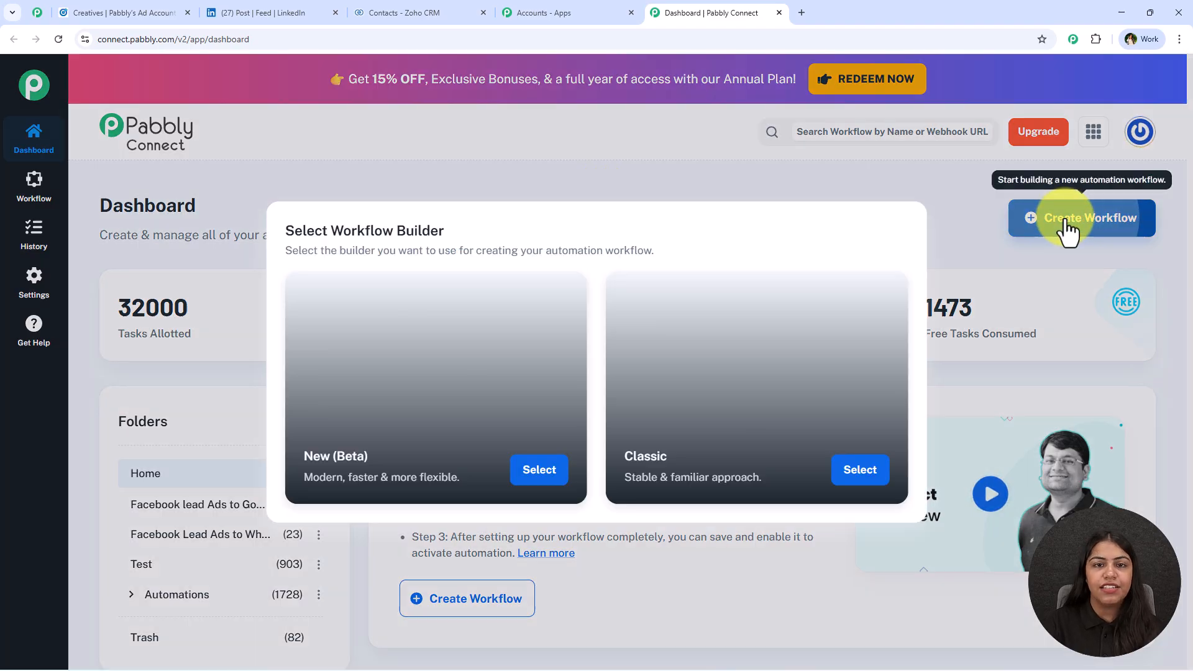
{"action": "left_click_drag", "start_coordinate": [445, 231], "coordinate": [340, 229]}
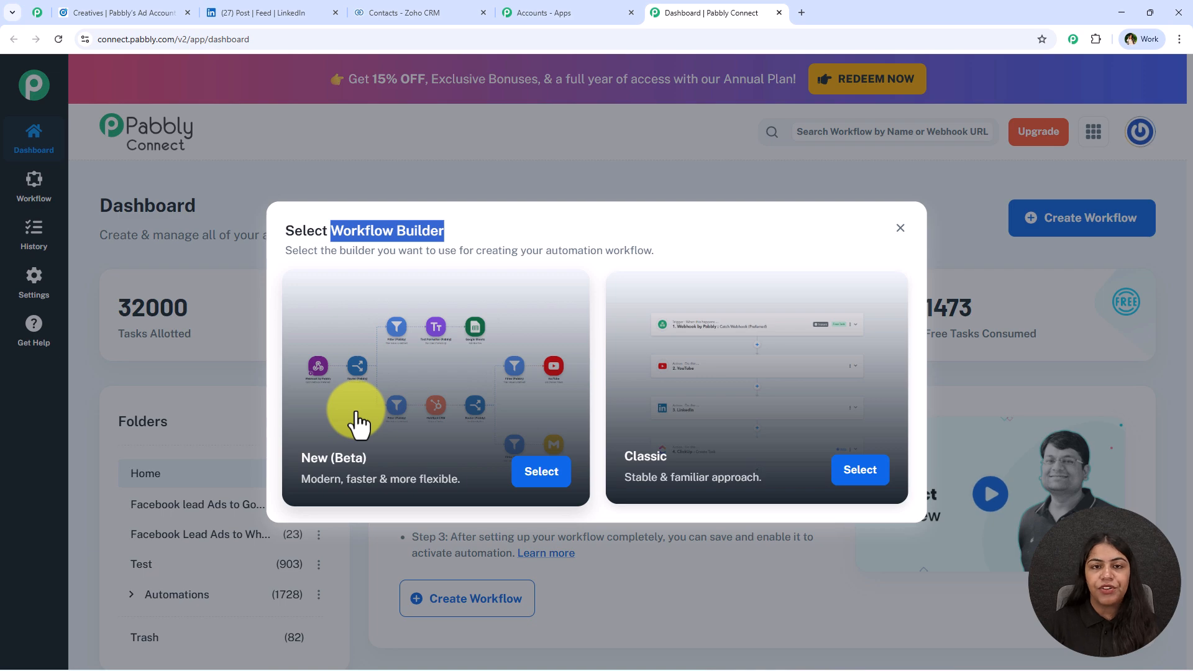
{"action": "left_click", "coordinate": [539, 475]}
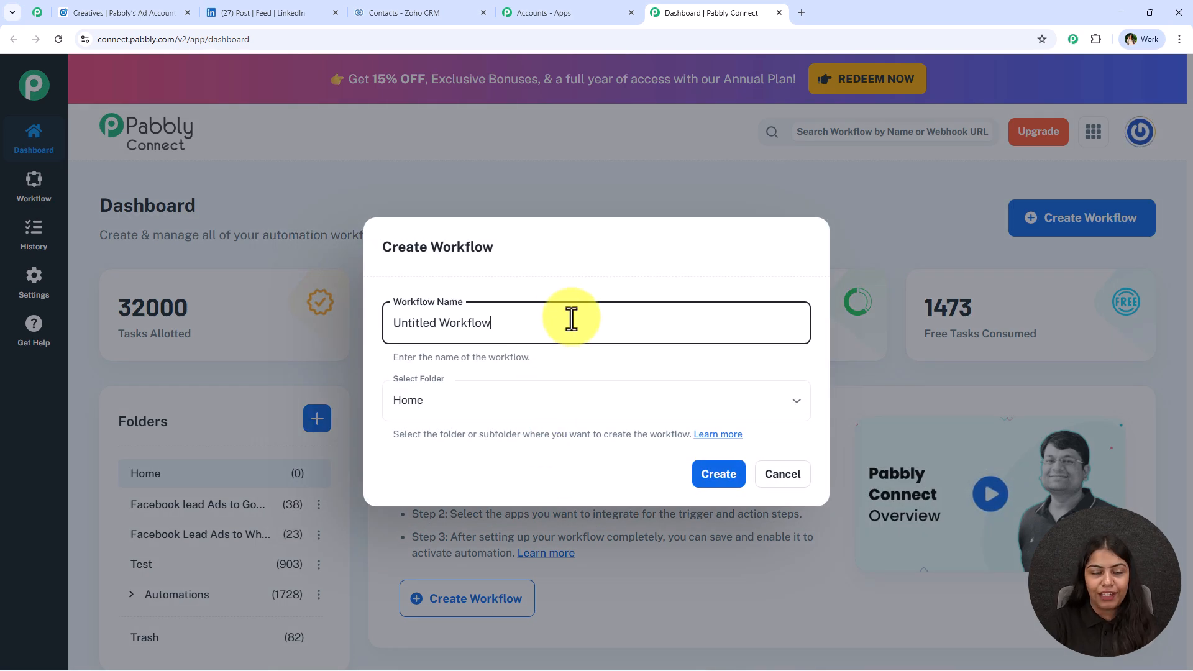
Step: Name the workflow "Automatically Add LinkedIn Ads Leads to Zoho CRM", store it in the Automations folder and create it
{"action": "left_click_drag", "start_coordinate": [569, 318], "coordinate": [380, 319]}
{"action": "type", "text": "How to Automatically Add LinkedIn Ads Leads to Zoho CRM"}
{"action": "key", "text": "BackSpace"}
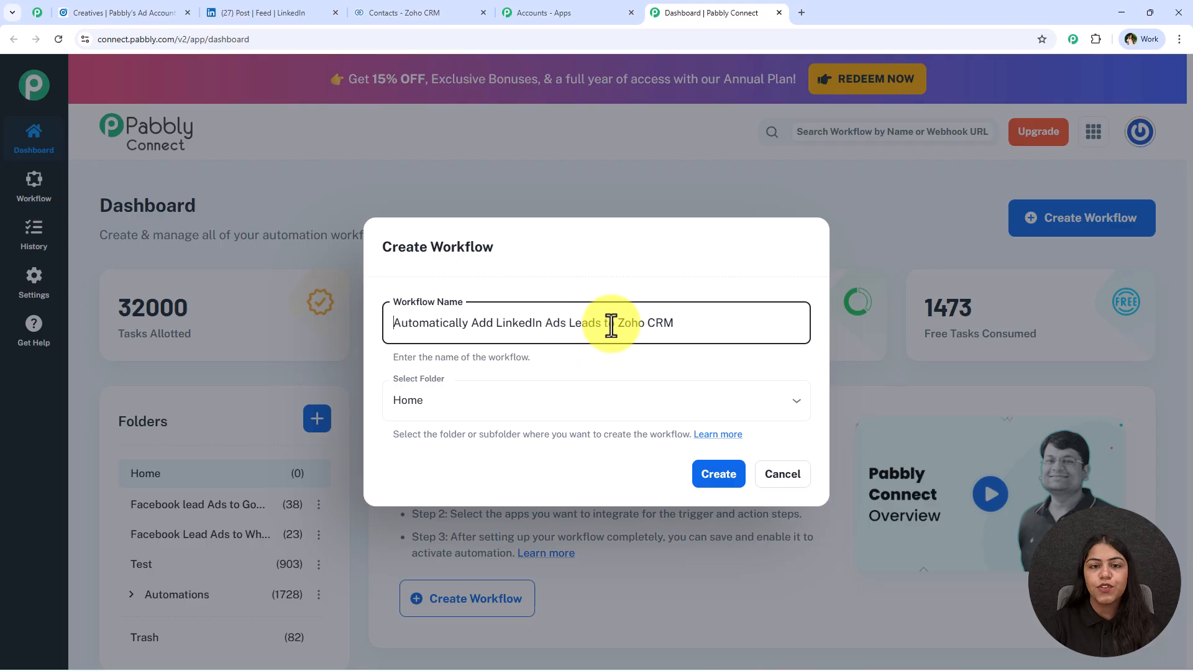
{"action": "left_click", "coordinate": [523, 411]}
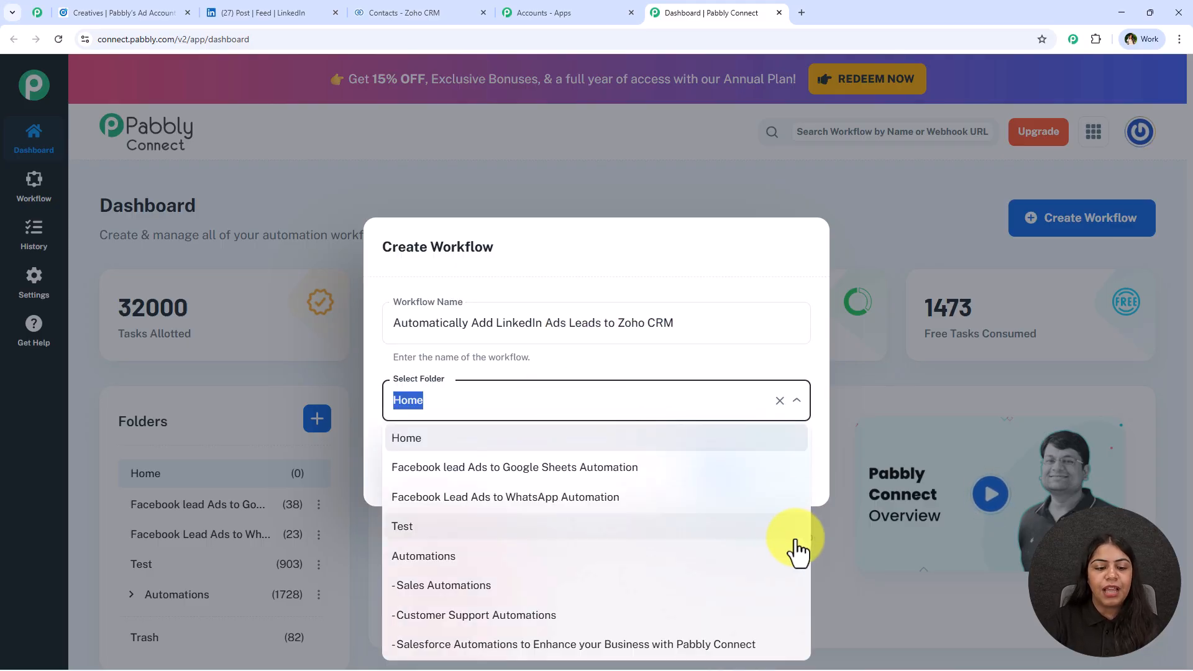
{"action": "left_click", "coordinate": [755, 557]}
{"action": "left_click", "coordinate": [509, 461]}
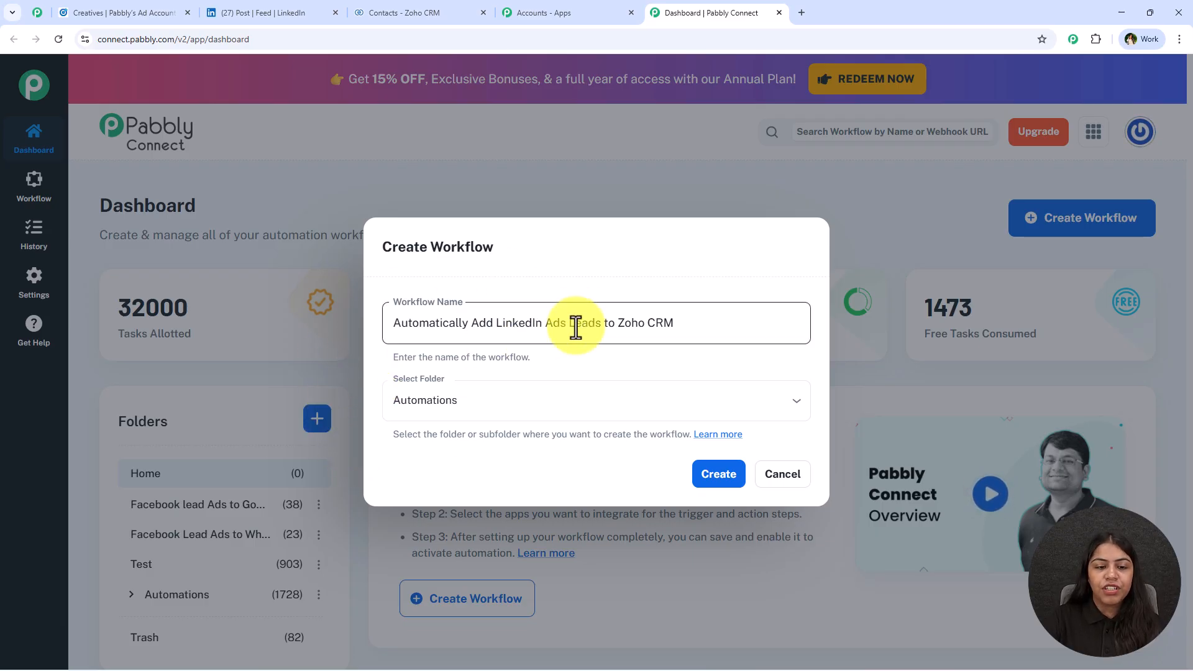
{"action": "left_click", "coordinate": [734, 476]}
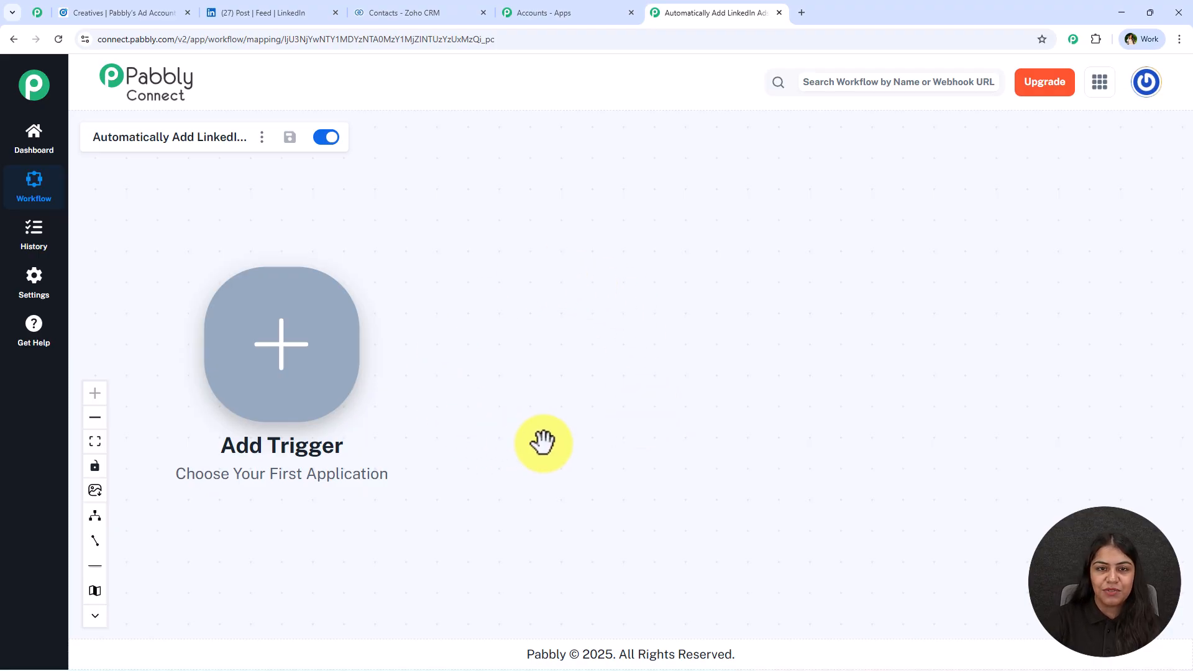
Step: Set the workflow's trigger to the LinkedIn app with the Lead Notifications event
{"action": "right_click", "coordinate": [349, 311]}
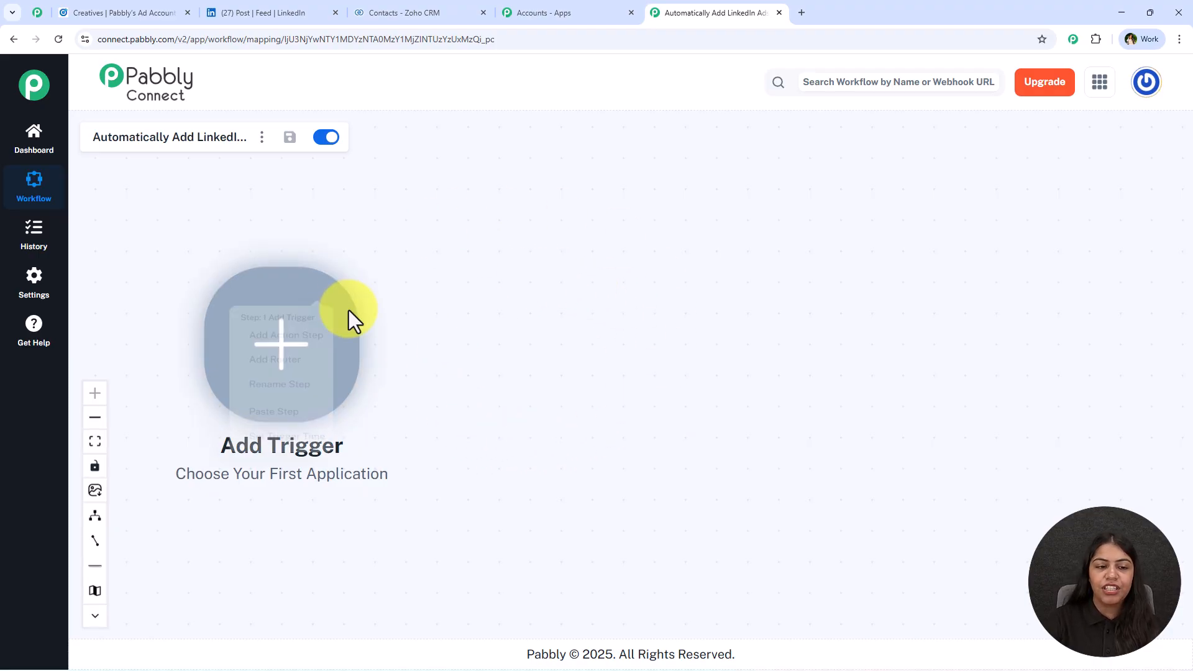
{"action": "left_click", "coordinate": [568, 289]}
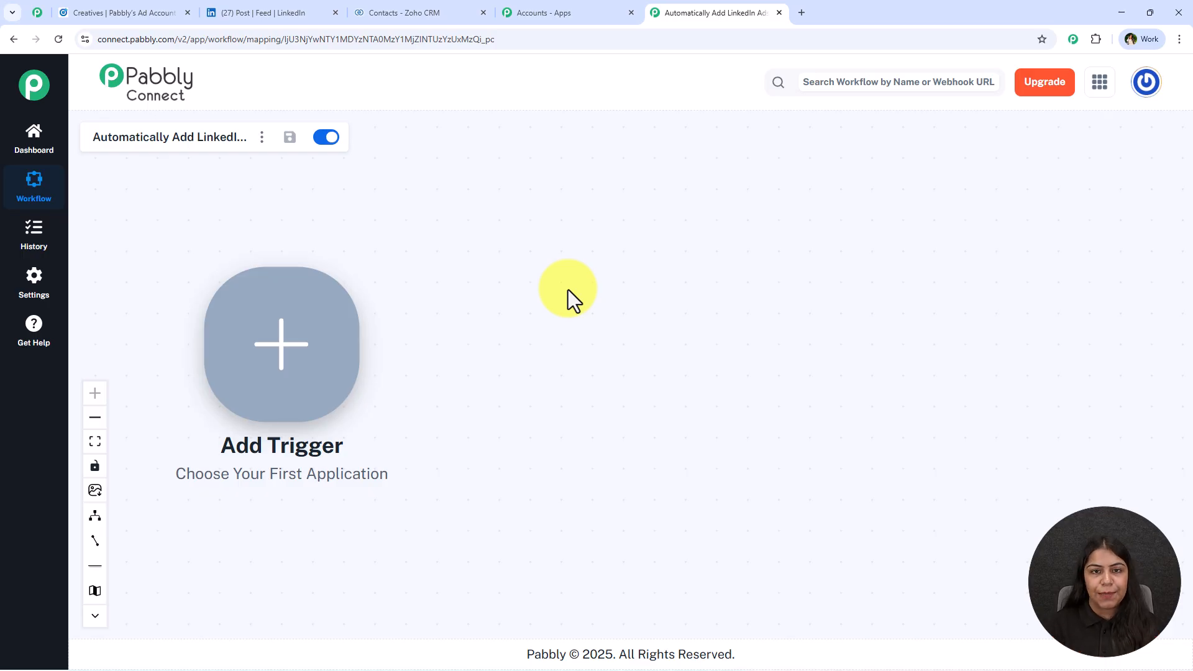
{"action": "left_click", "coordinate": [287, 318]}
{"action": "type", "text": "Linke"}
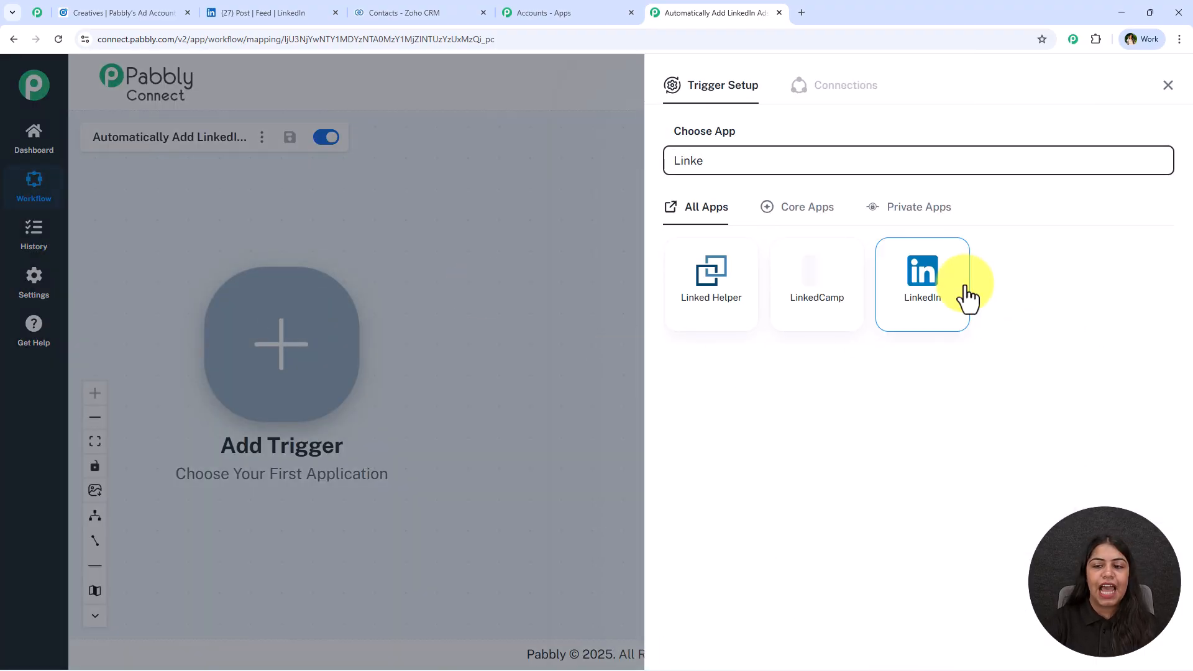
{"action": "left_click", "coordinate": [963, 298]}
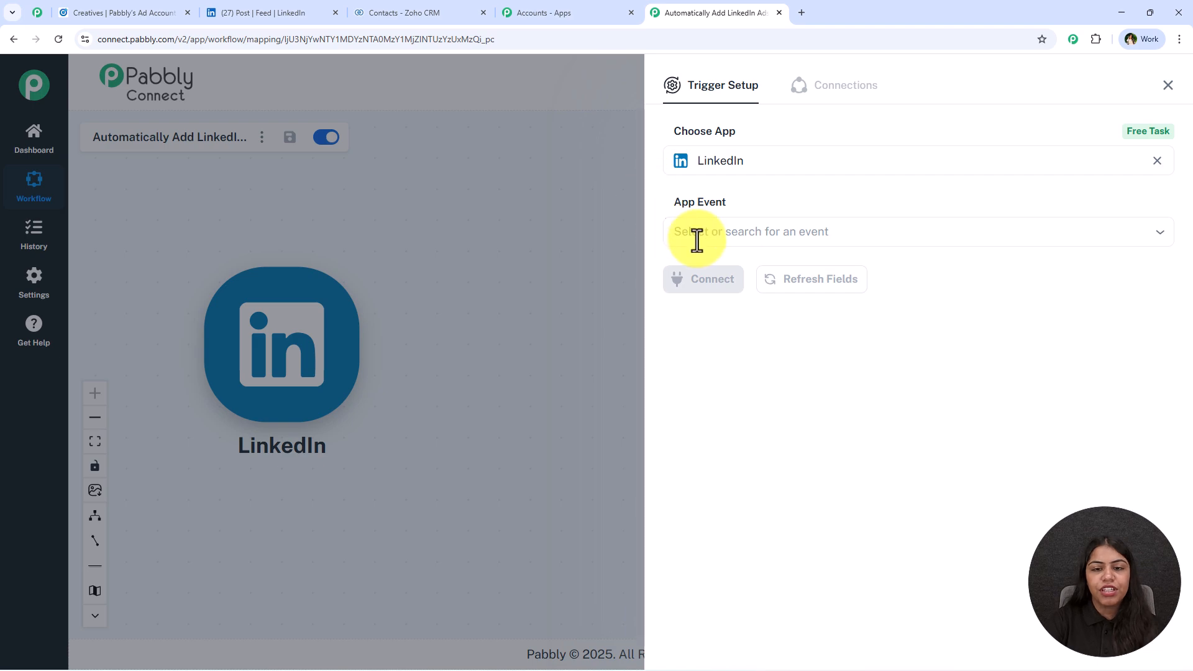
{"action": "left_click", "coordinate": [695, 236]}
{"action": "left_click", "coordinate": [964, 289]}
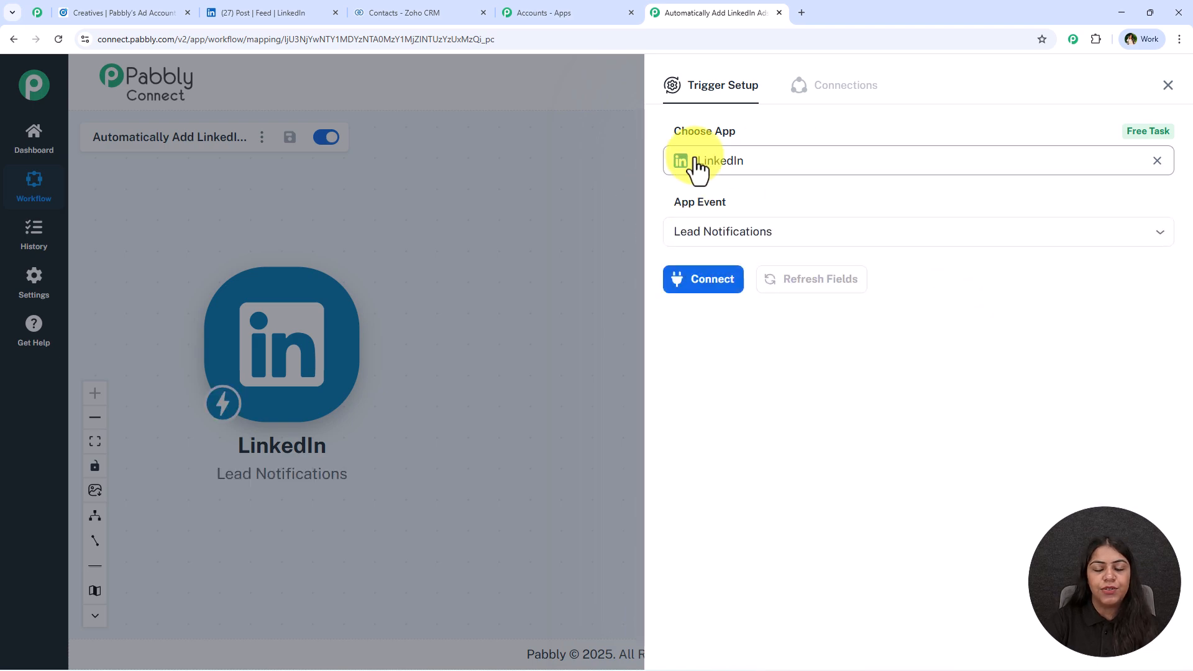
Step: Connect the LinkedIn trigger through a new connection, keeping the name LinkedIn #20, and sign in to the LinkedIn account
{"action": "left_click", "coordinate": [682, 278]}
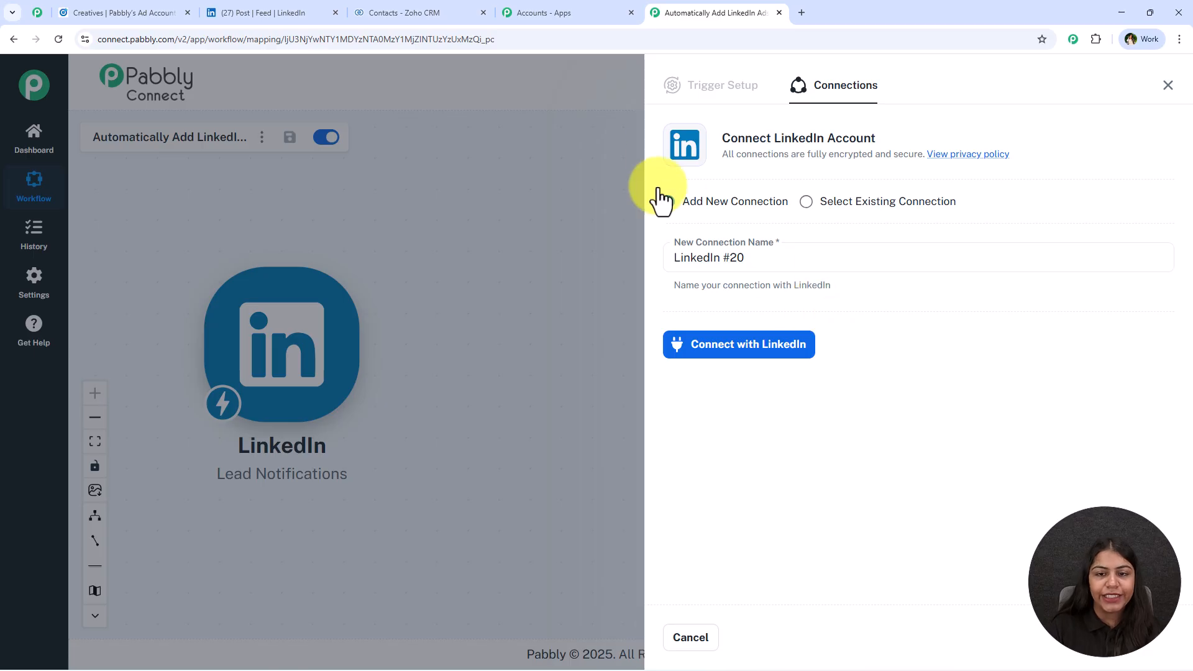
{"action": "left_click", "coordinate": [770, 349]}
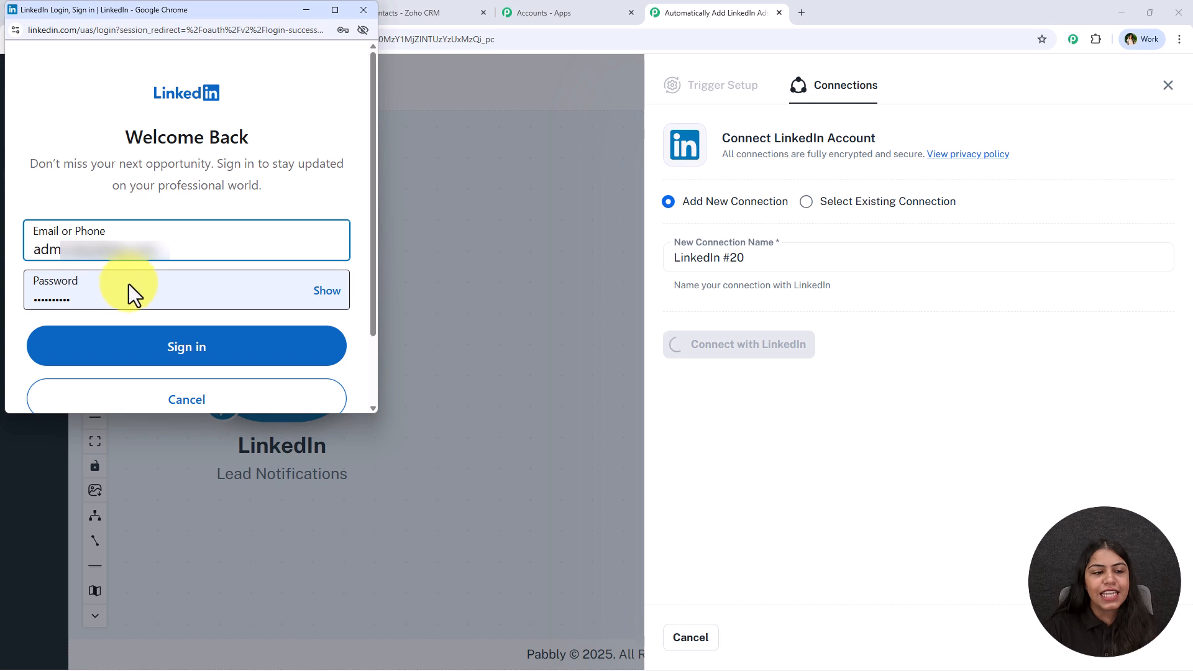
{"action": "left_click", "coordinate": [190, 359]}
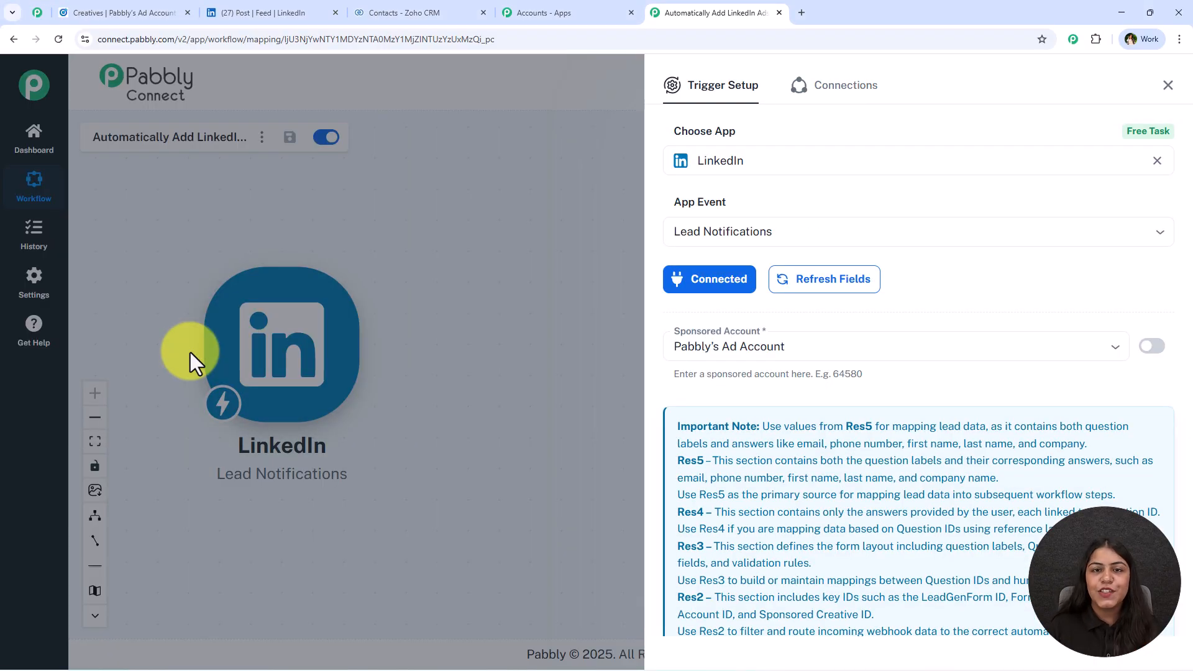
Step: Start capturing the webhook response for Pabbly's Ad Account with Simple Response kept on, and close the trigger setup
{"action": "scroll", "coordinate": [857, 522], "scroll_direction": "down", "scroll_amount": 3}
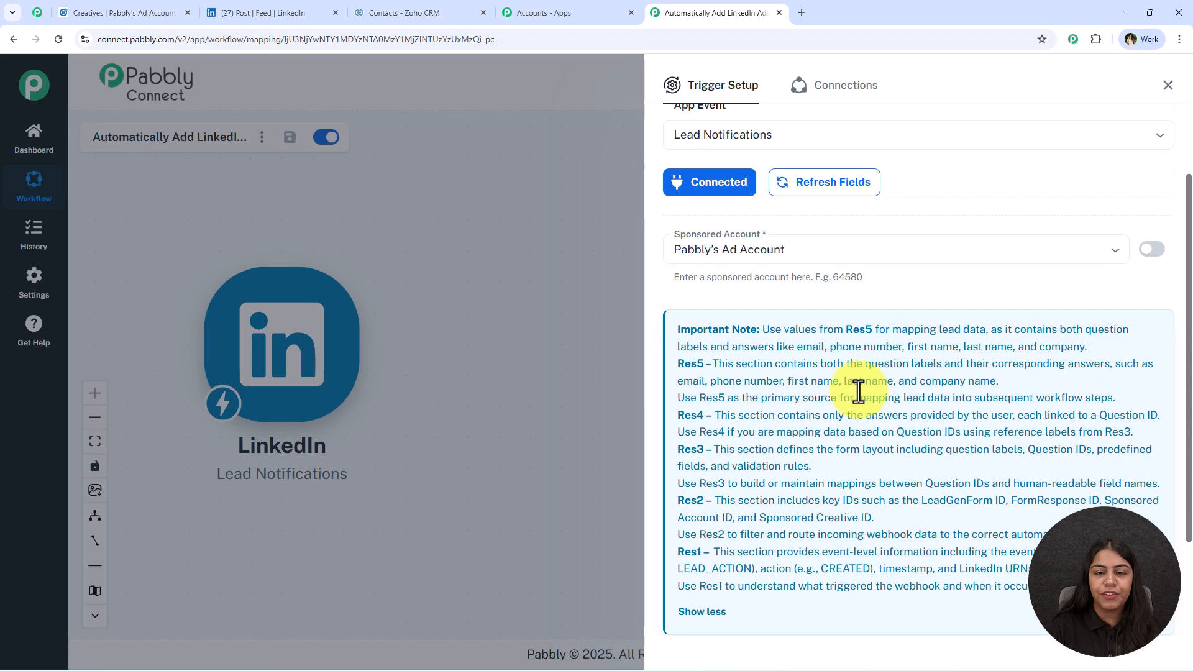
{"action": "scroll", "coordinate": [870, 501], "scroll_direction": "down", "scroll_amount": 2}
{"action": "left_click", "coordinate": [767, 570]}
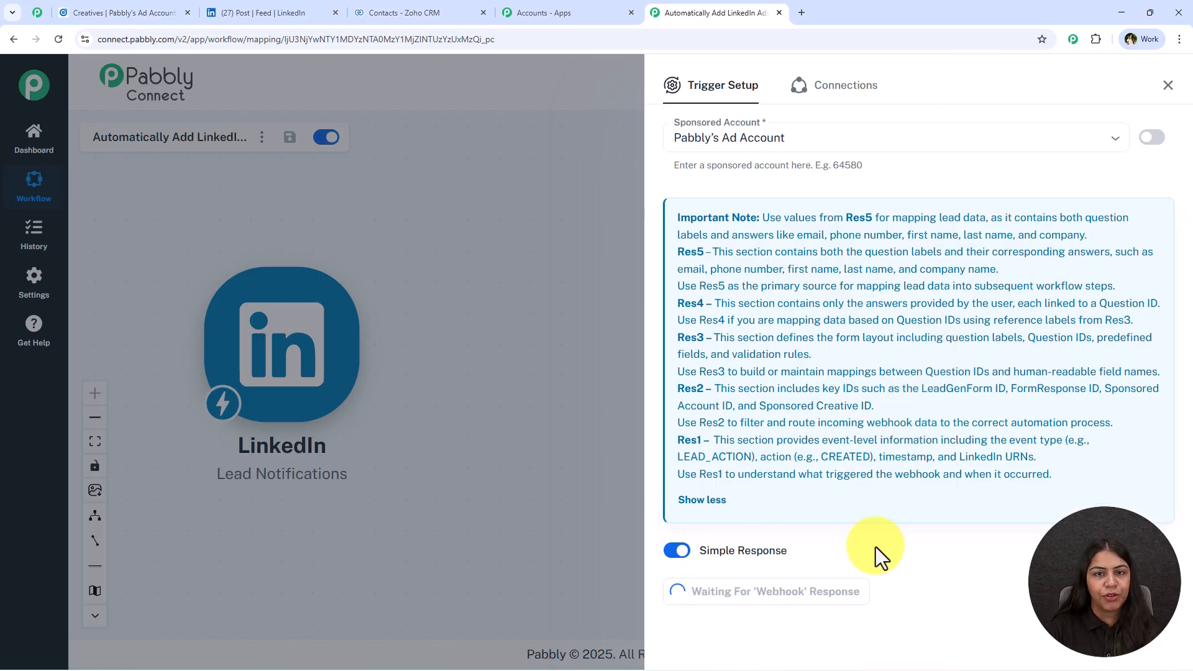
{"action": "left_click", "coordinate": [1167, 85]}
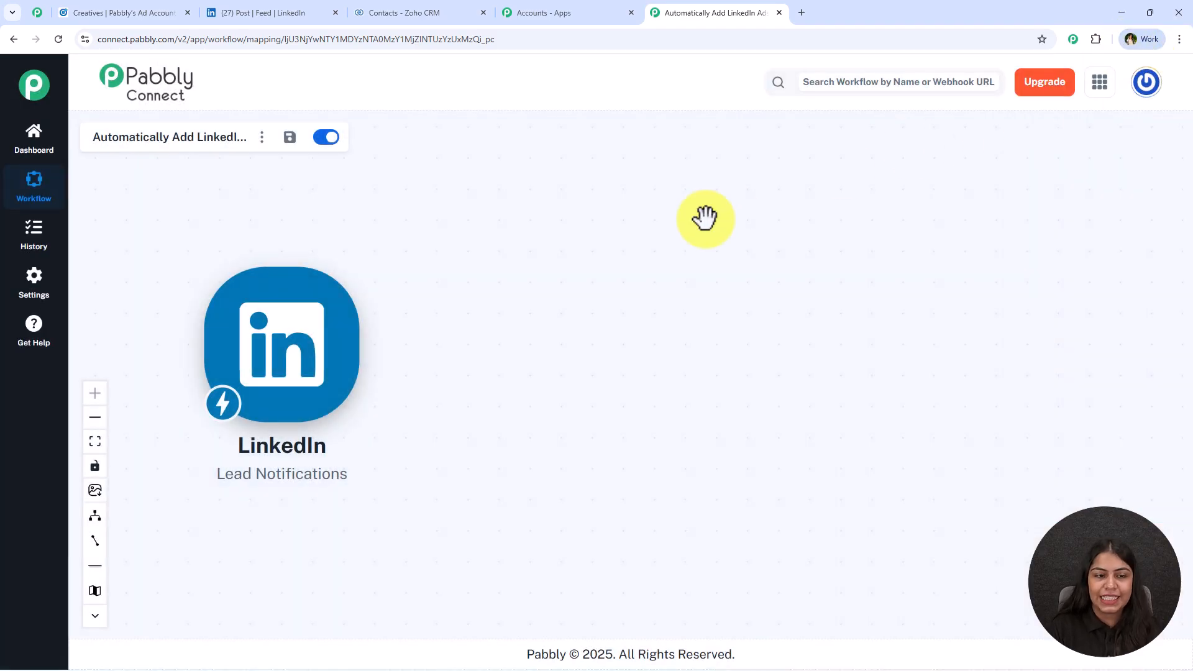
Step: Check the LinkedIn trigger's webhook capture and the Campaign Manager ad, and open the lead form from the Pabbly ad post on LinkedIn
{"action": "left_click", "coordinate": [300, 331]}
{"action": "scroll", "coordinate": [959, 359], "scroll_direction": "down", "scroll_amount": 3}
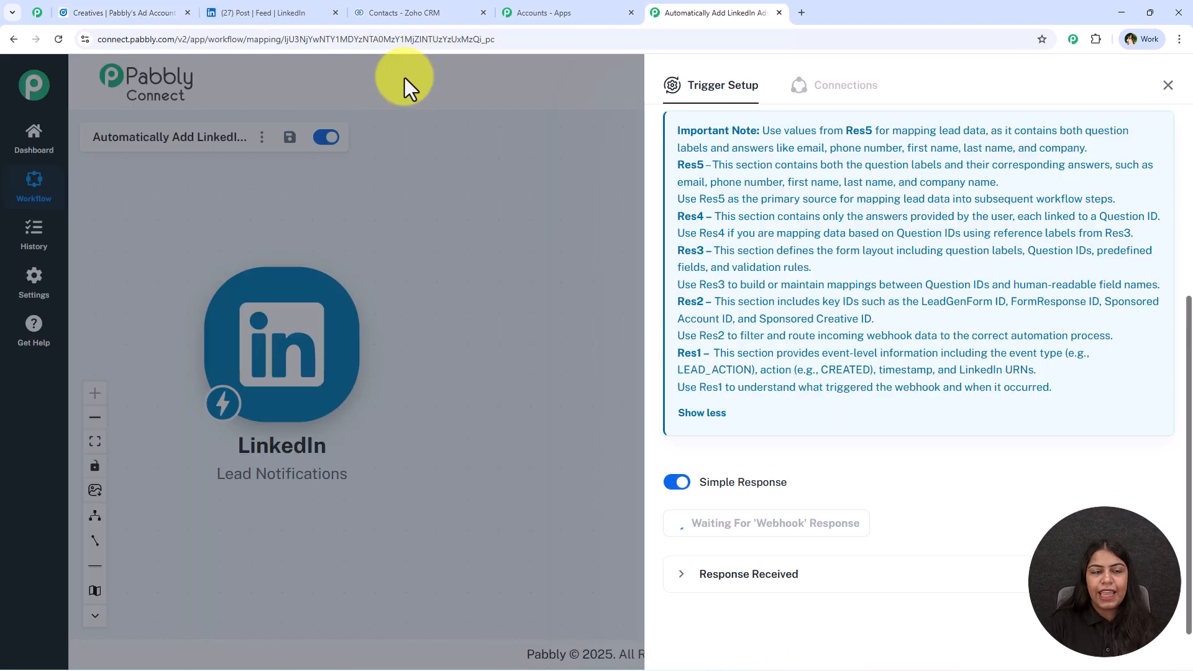
{"action": "left_click", "coordinate": [274, 13]}
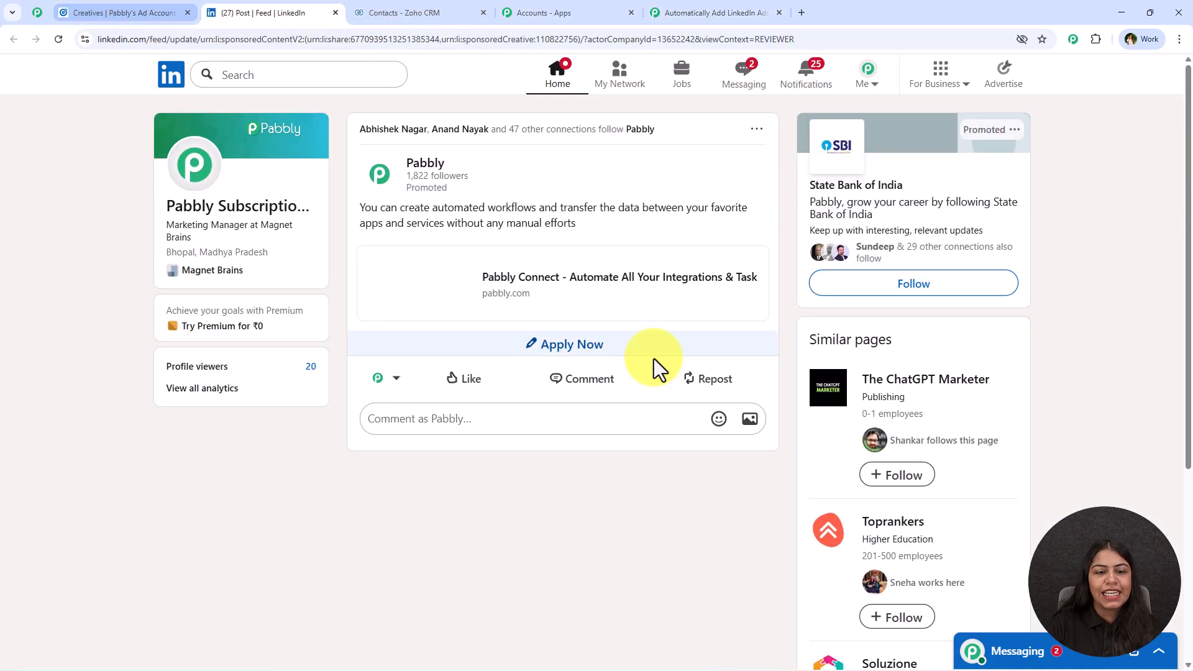
{"action": "left_click", "coordinate": [80, 11]}
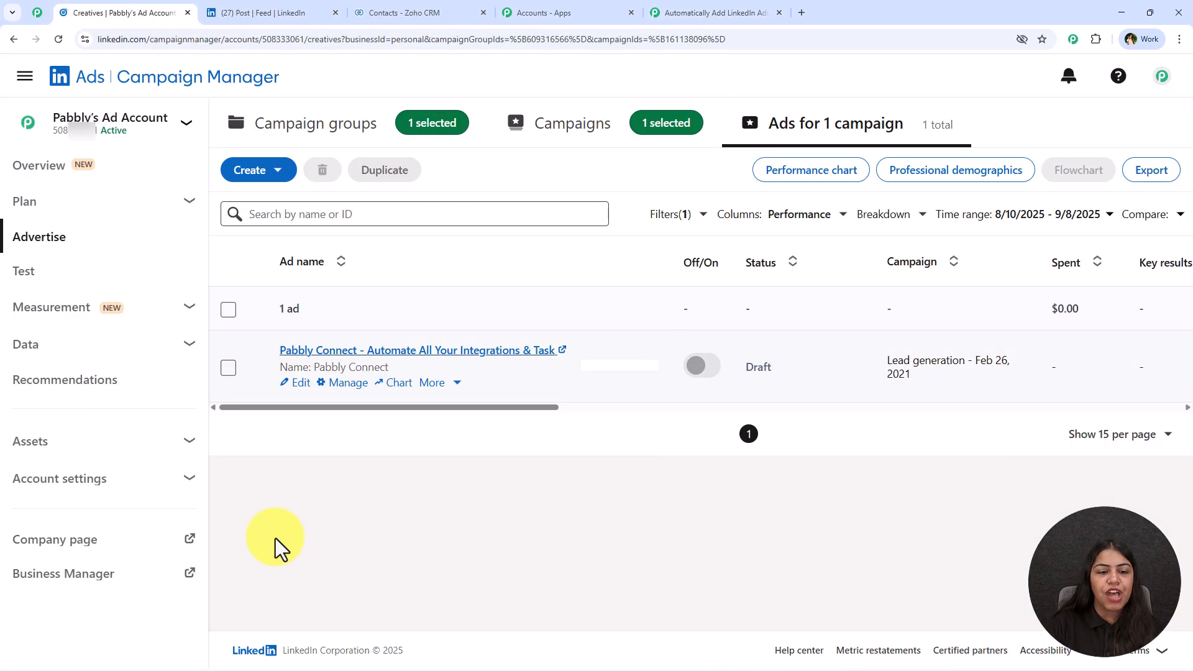
{"action": "left_click", "coordinate": [278, 11]}
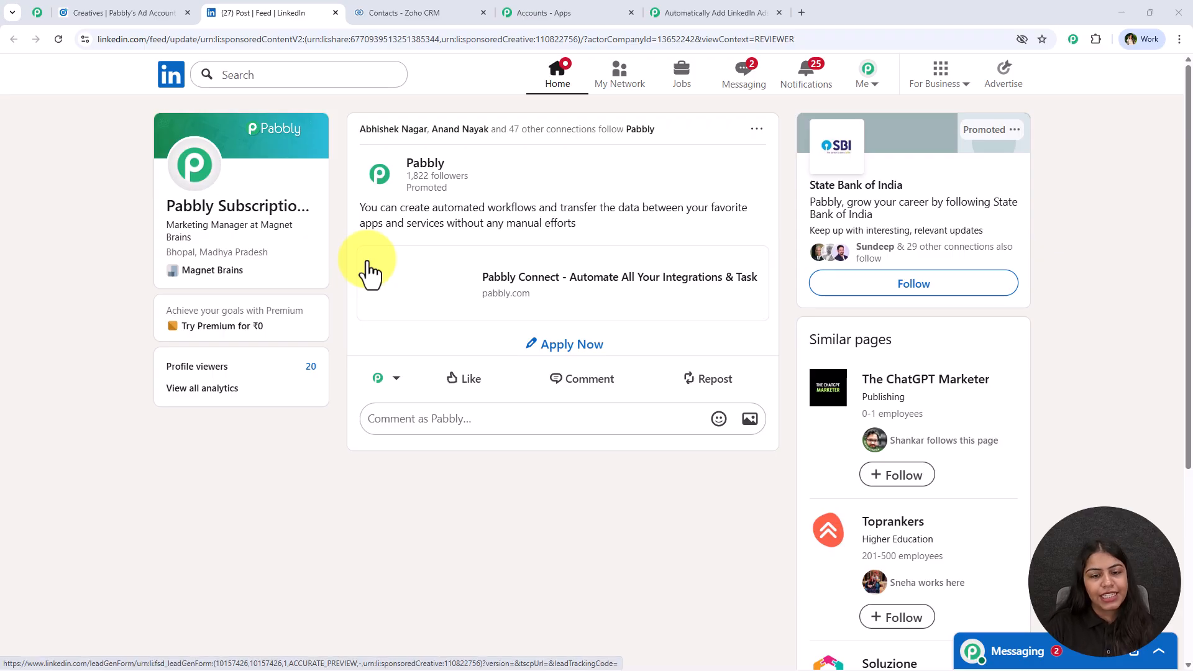
{"action": "left_click", "coordinate": [601, 344]}
{"action": "scroll", "coordinate": [601, 385], "scroll_direction": "down", "scroll_amount": 2}
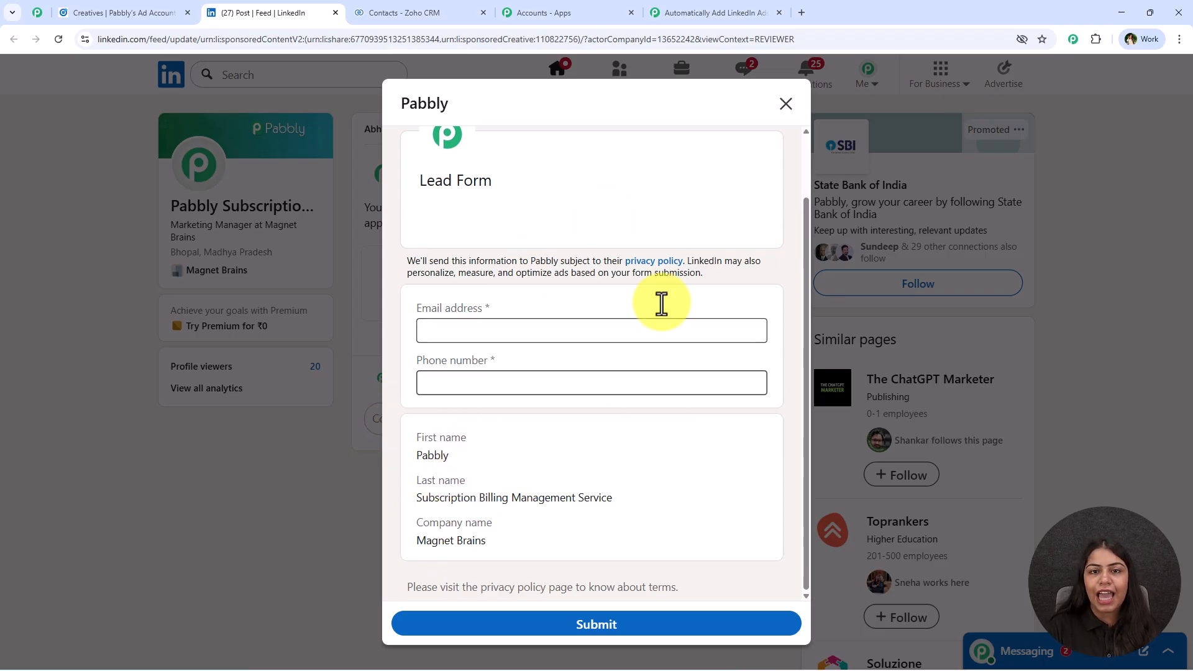
Step: Fill in the test lead's email address and phone number in the Pabbly lead form and submit it
{"action": "left_click", "coordinate": [133, 13]}
{"action": "left_click", "coordinate": [277, 12]}
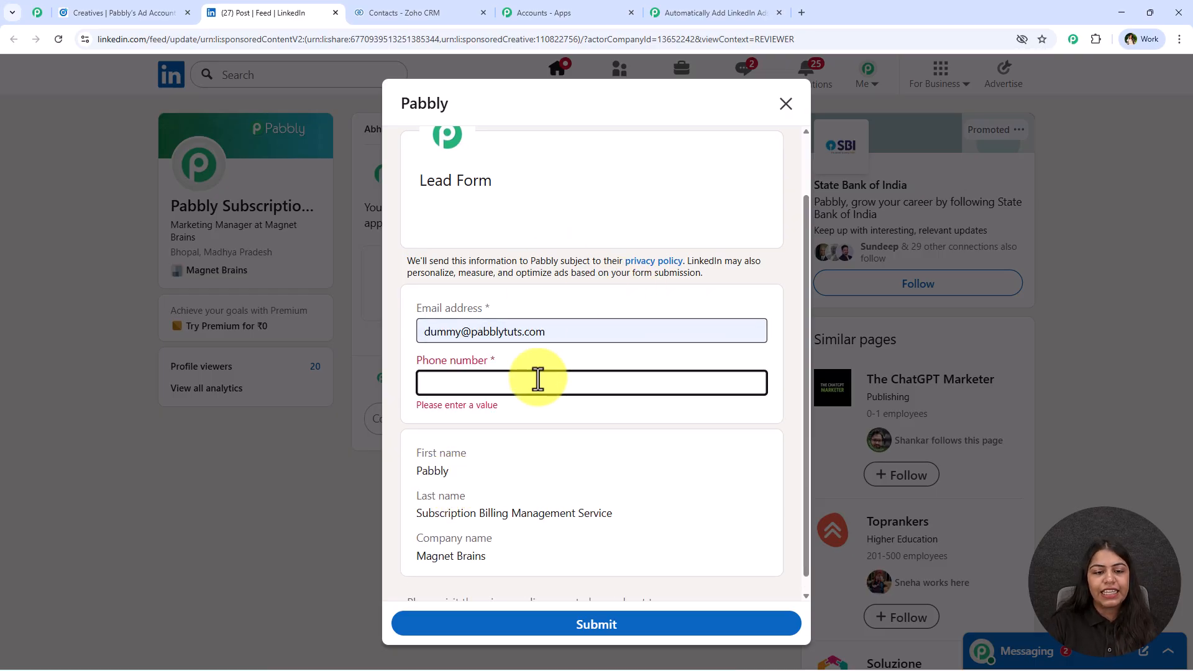
{"action": "left_click", "coordinate": [534, 378]}
{"action": "type", "text": "999"}
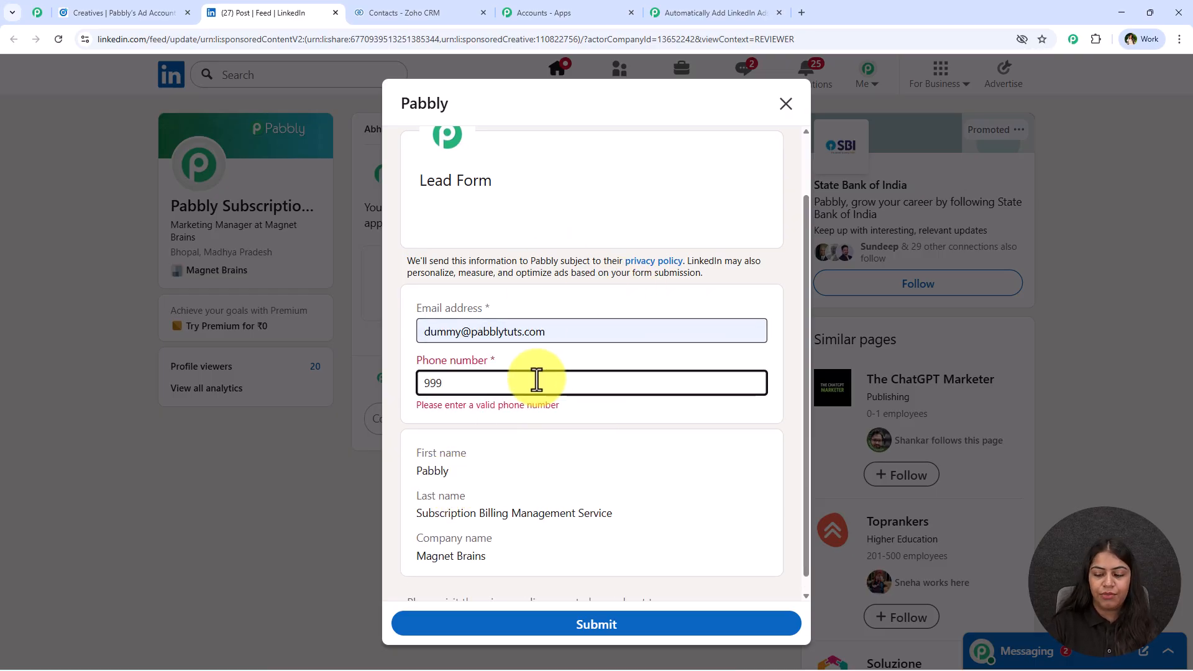
{"action": "type", "text": "99999999"}
{"action": "left_click", "coordinate": [651, 626]}
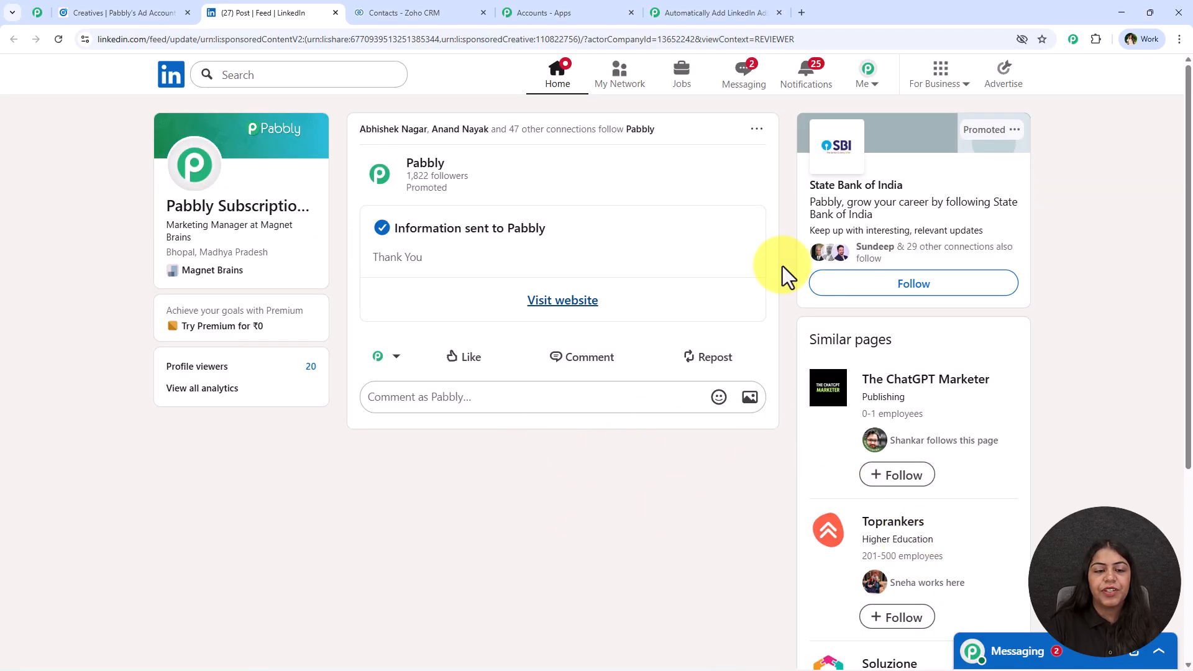
{"action": "left_click_drag", "start_coordinate": [567, 267], "coordinate": [401, 228]}
{"action": "left_click", "coordinate": [632, 240]}
Step: Return to the Pabbly Connect workflow and review the captured email, phone, first name, last name and company name, closing the trigger setup
{"action": "left_click", "coordinate": [772, 9]}
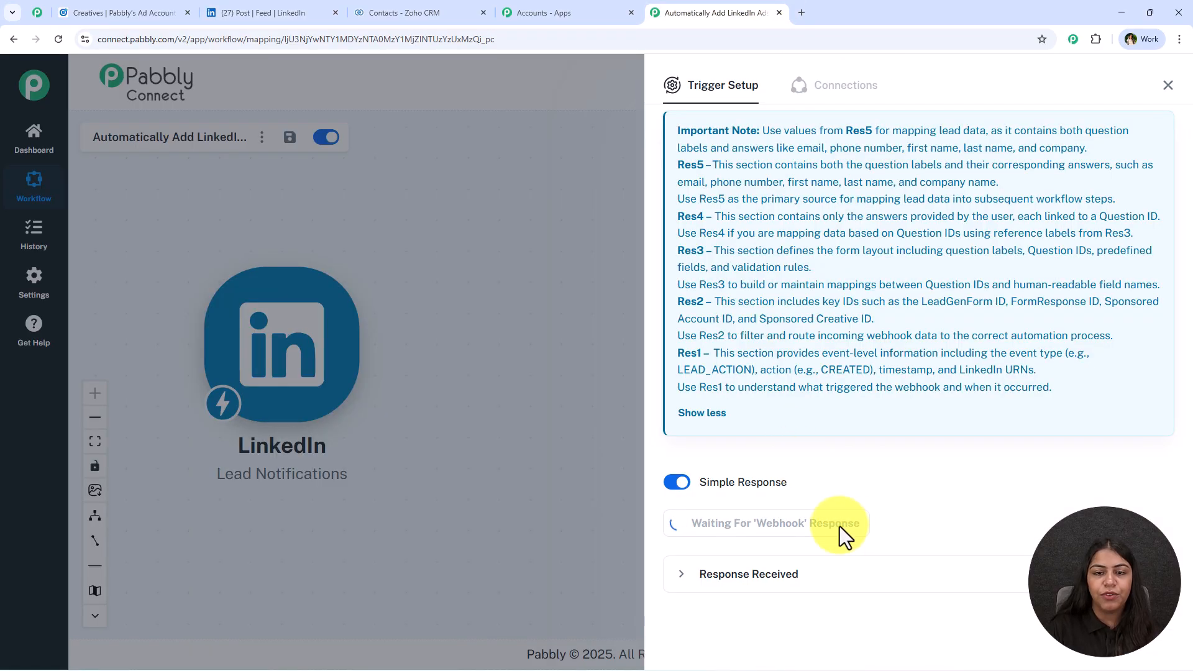
{"action": "left_click", "coordinate": [276, 9]}
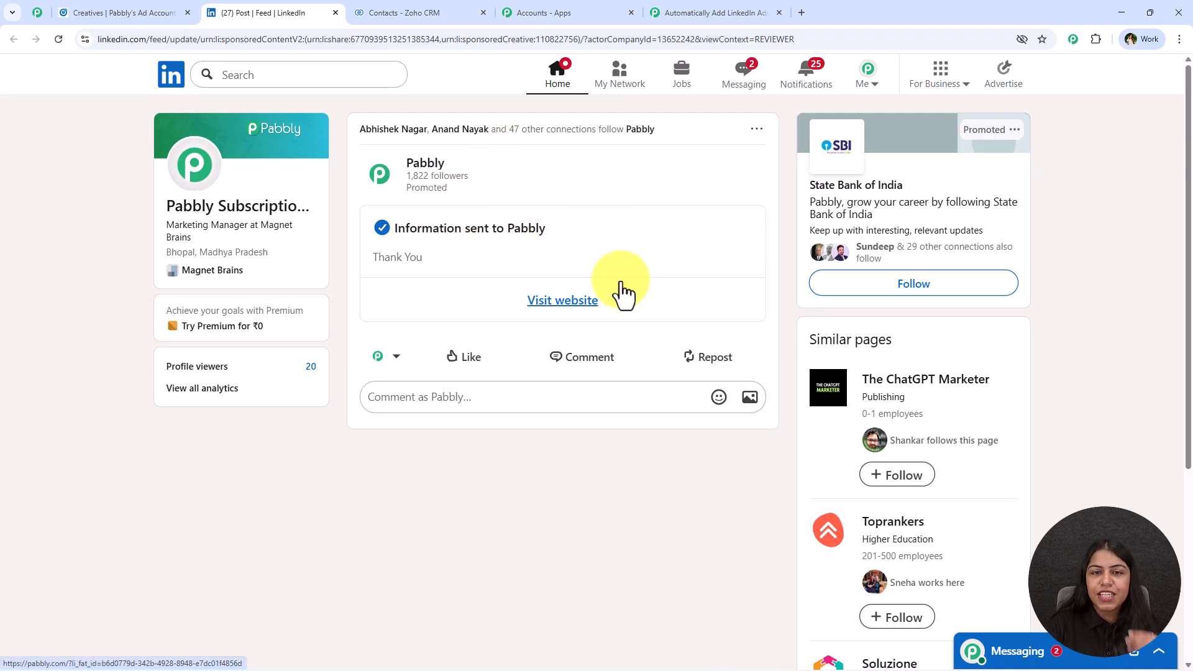
{"action": "left_click", "coordinate": [745, 11]}
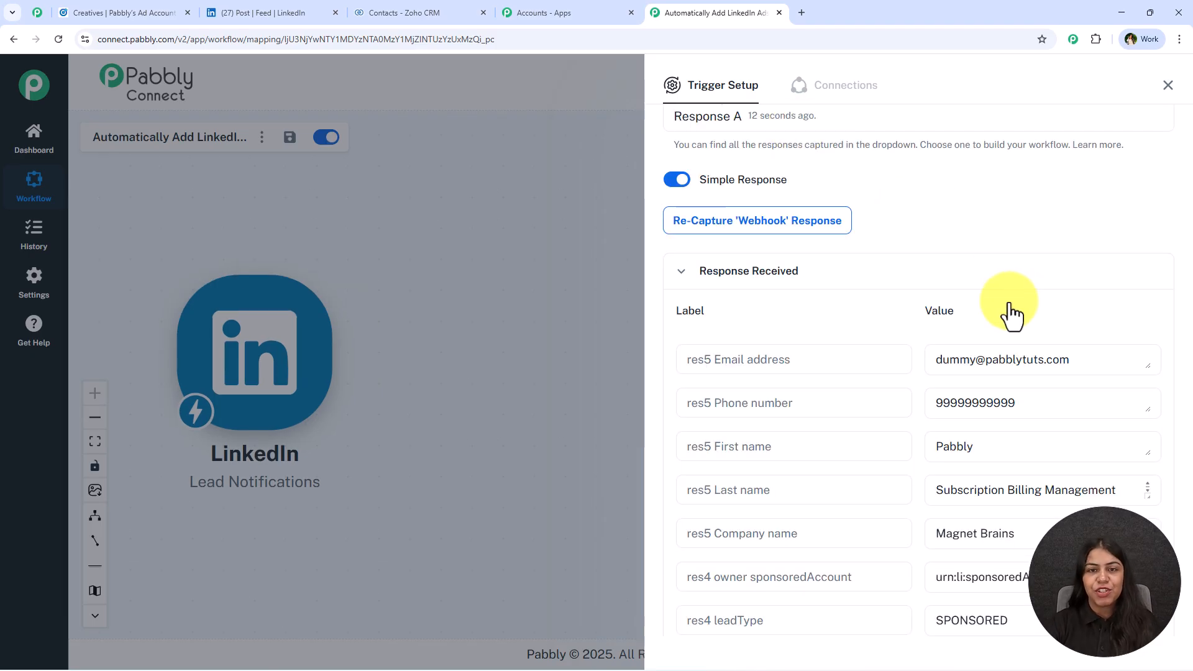
{"action": "scroll", "coordinate": [1012, 304], "scroll_direction": "down", "scroll_amount": 1}
{"action": "left_click_drag", "start_coordinate": [1125, 292], "coordinate": [949, 300]}
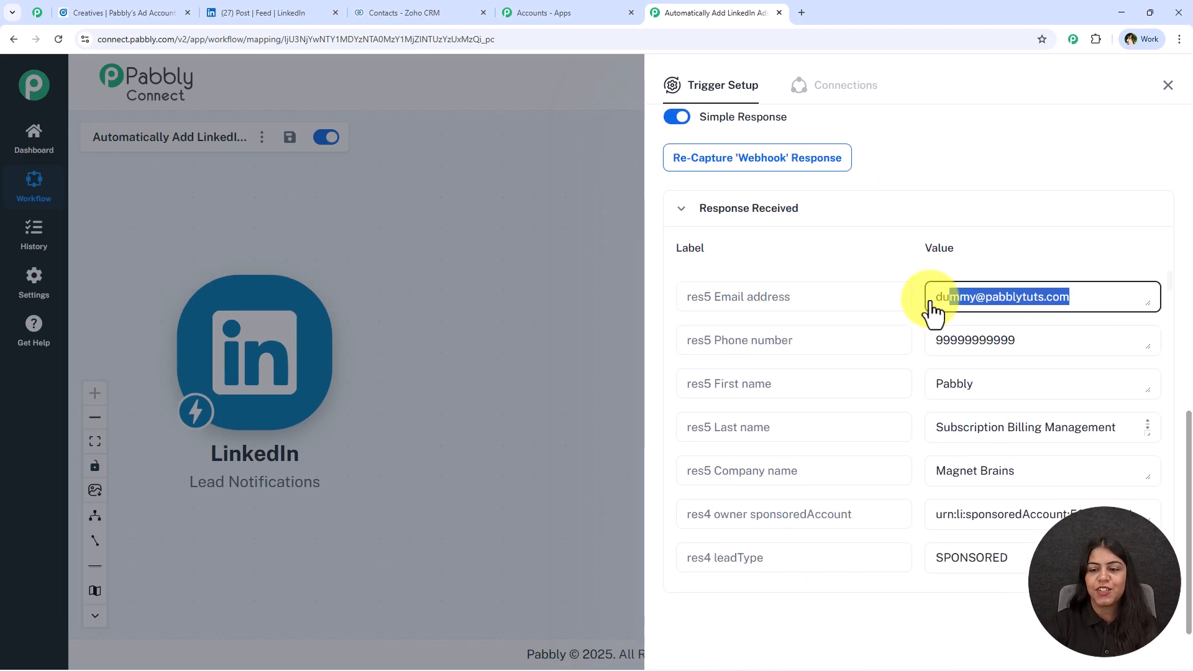
{"action": "left_click", "coordinate": [1035, 297]}
{"action": "double_click", "coordinate": [1031, 345]}
{"action": "double_click", "coordinate": [1031, 377]}
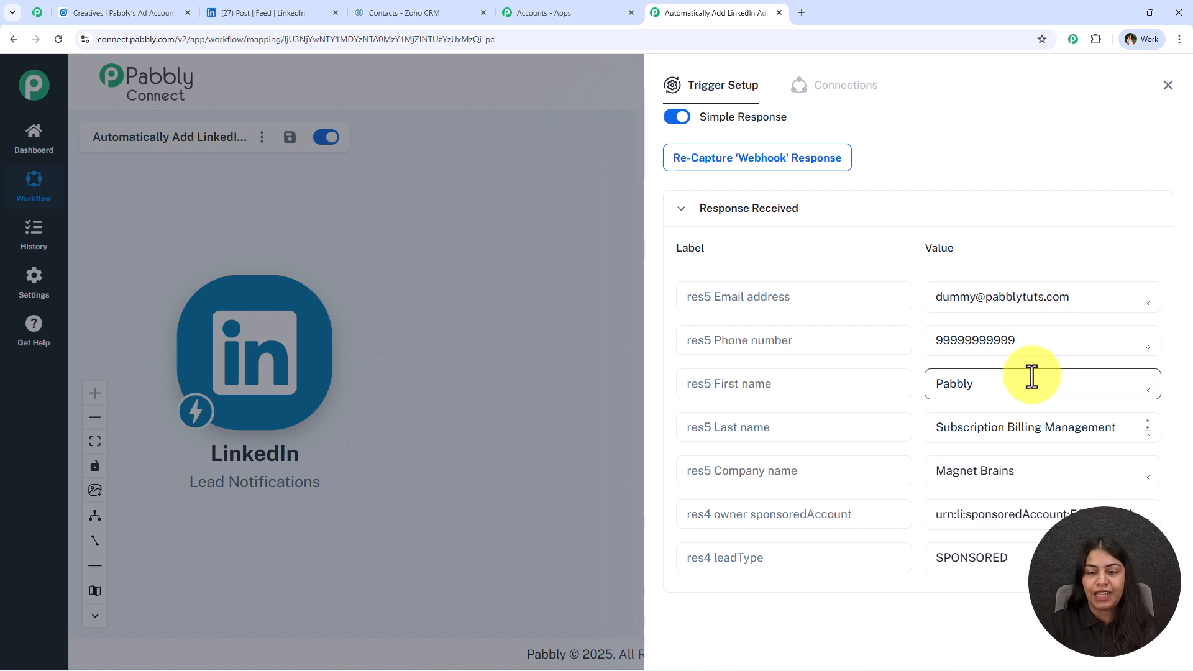
{"action": "left_click", "coordinate": [1028, 437]}
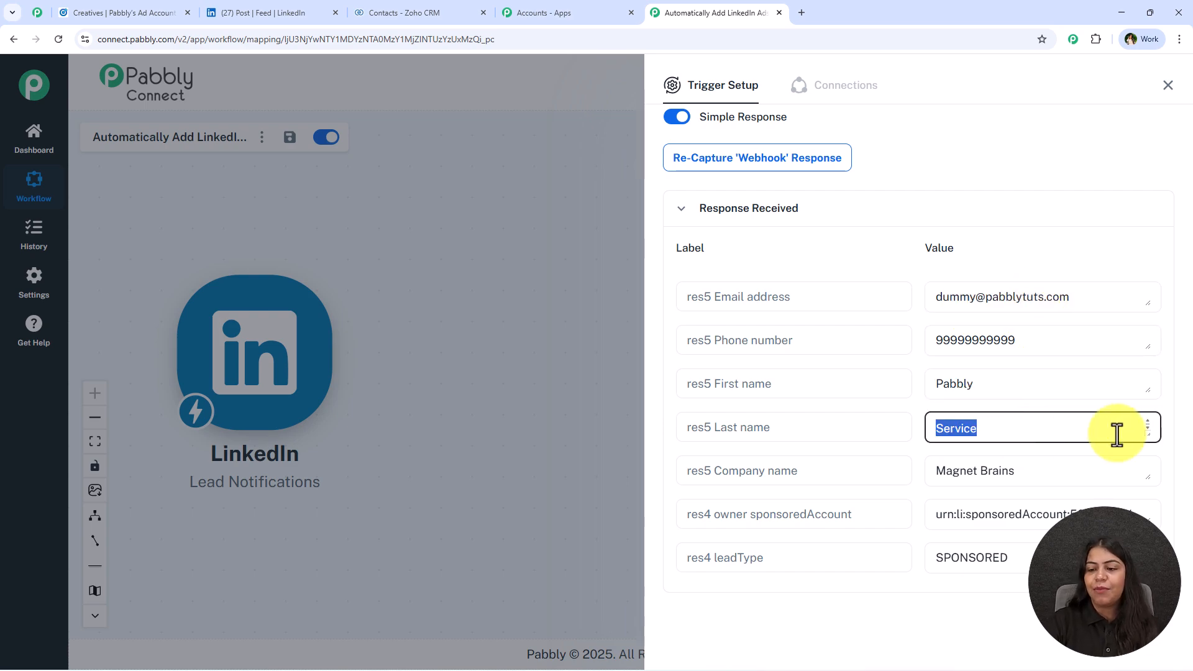
{"action": "left_click", "coordinate": [1044, 474]}
{"action": "triple_click", "coordinate": [1044, 474]}
{"action": "left_click_drag", "start_coordinate": [1152, 429], "coordinate": [1148, 461]}
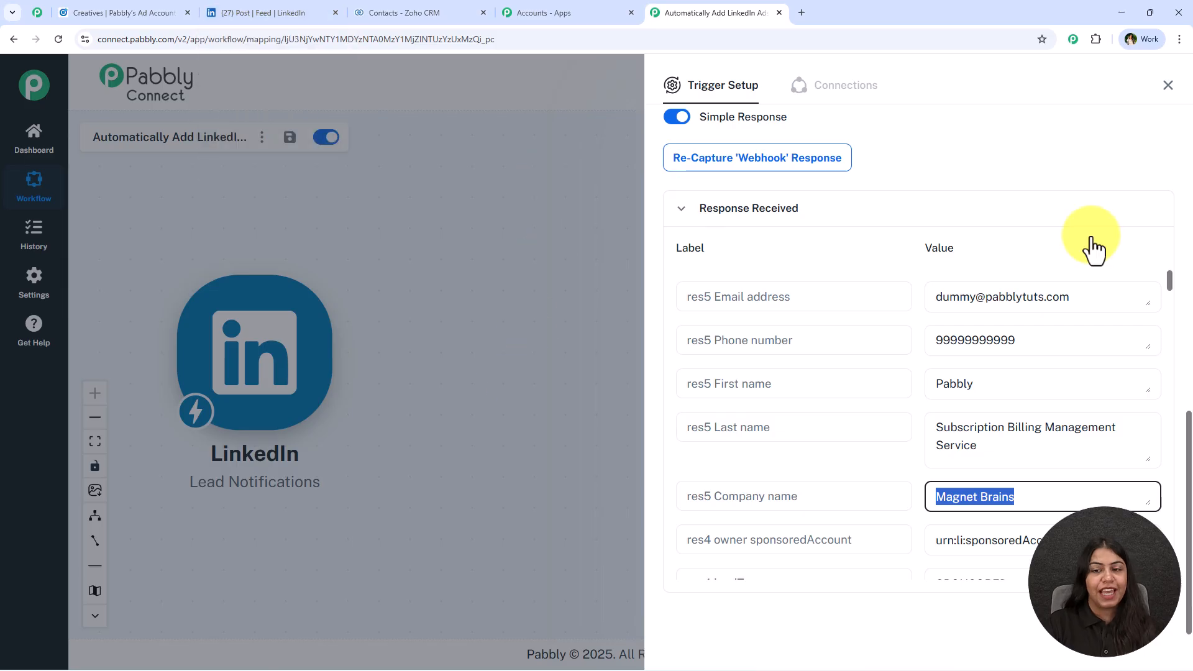
{"action": "left_click", "coordinate": [1168, 85]}
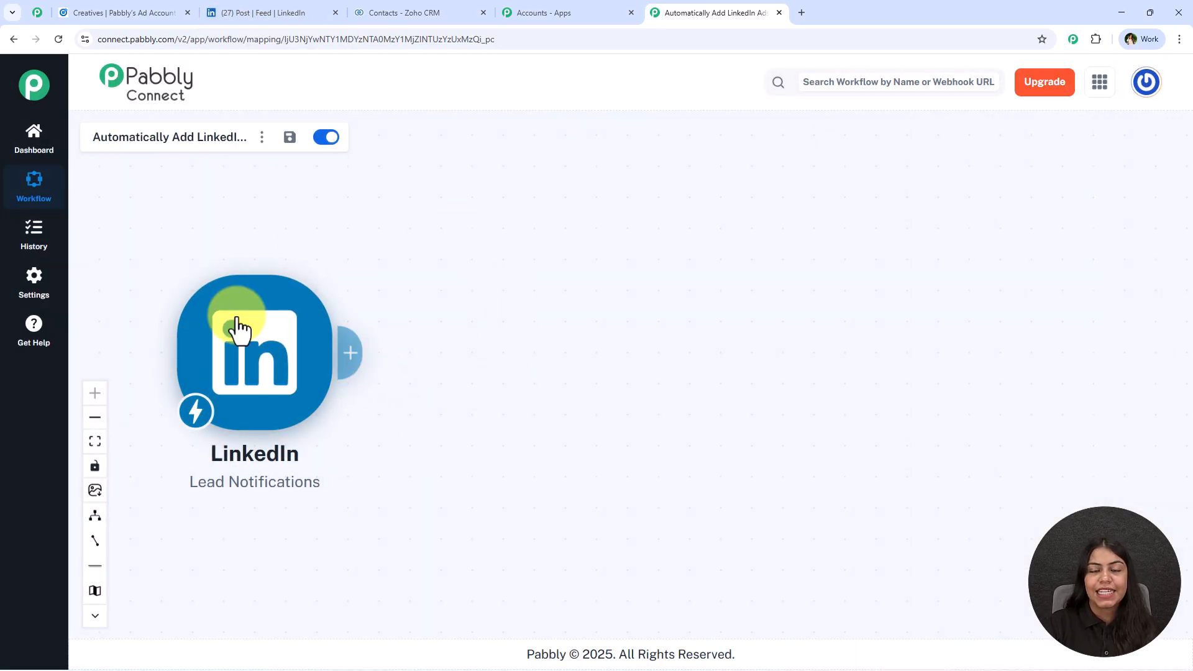
Step: Reopen the LinkedIn trigger setup, expand the received response to recheck the res5 name and company fields, and close it
{"action": "left_click", "coordinate": [303, 317]}
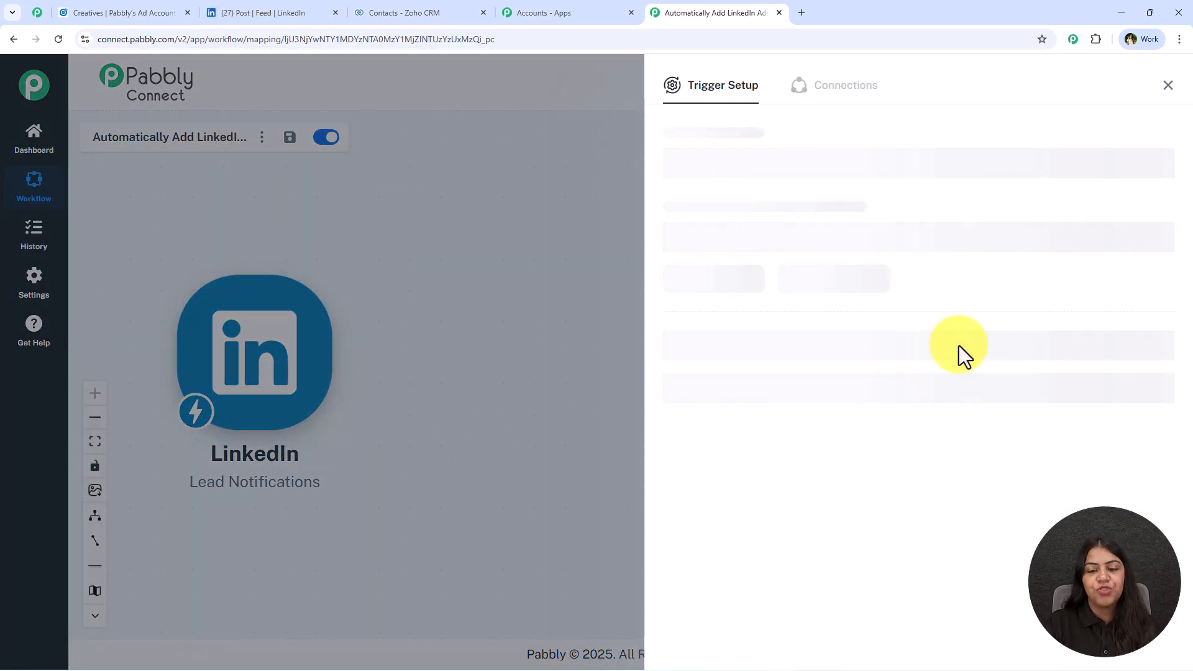
{"action": "scroll", "coordinate": [900, 416], "scroll_direction": "down", "scroll_amount": 6}
{"action": "left_click", "coordinate": [770, 575]}
{"action": "scroll", "coordinate": [889, 381], "scroll_direction": "down", "scroll_amount": 5}
{"action": "left_click_drag", "start_coordinate": [1142, 347], "coordinate": [788, 349]}
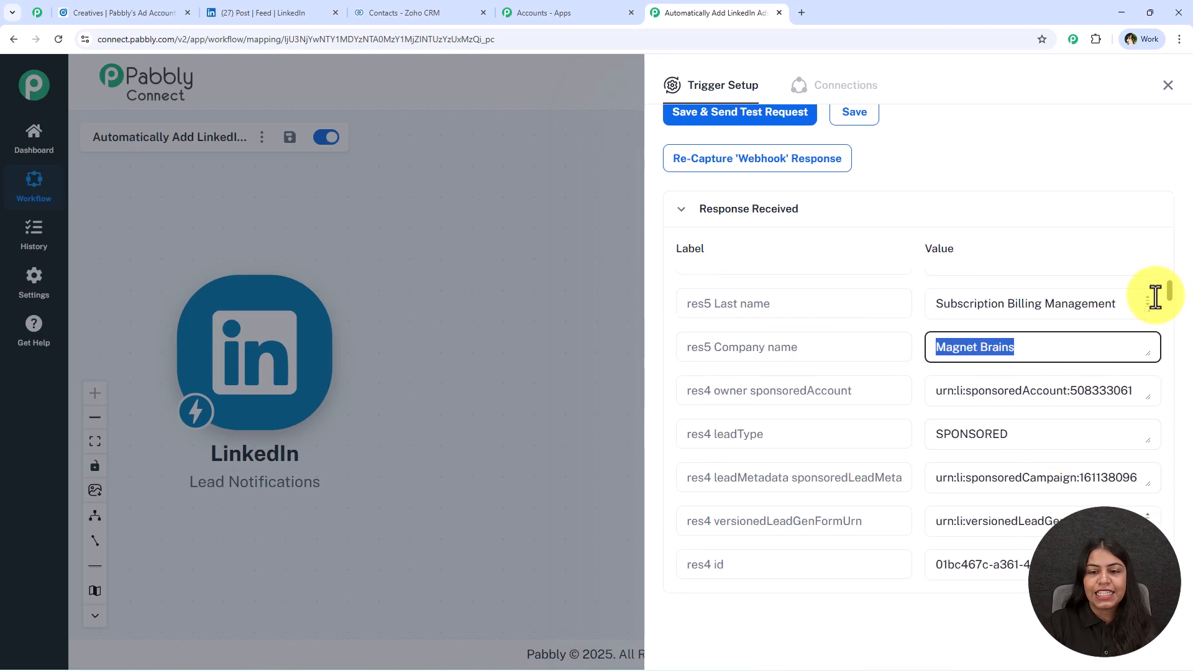
{"action": "left_click_drag", "start_coordinate": [1156, 297], "coordinate": [780, 338]}
{"action": "scroll", "coordinate": [834, 357], "scroll_direction": "up", "scroll_amount": 2}
{"action": "left_click_drag", "start_coordinate": [994, 386], "coordinate": [881, 385]}
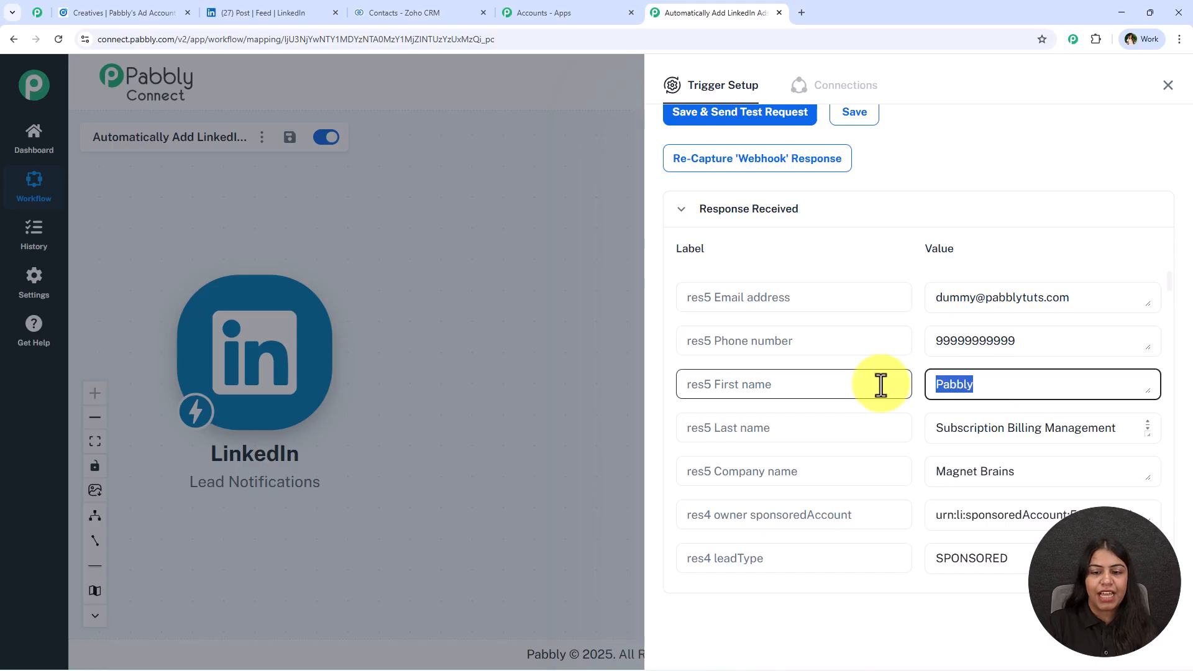
{"action": "left_click", "coordinate": [1166, 86]}
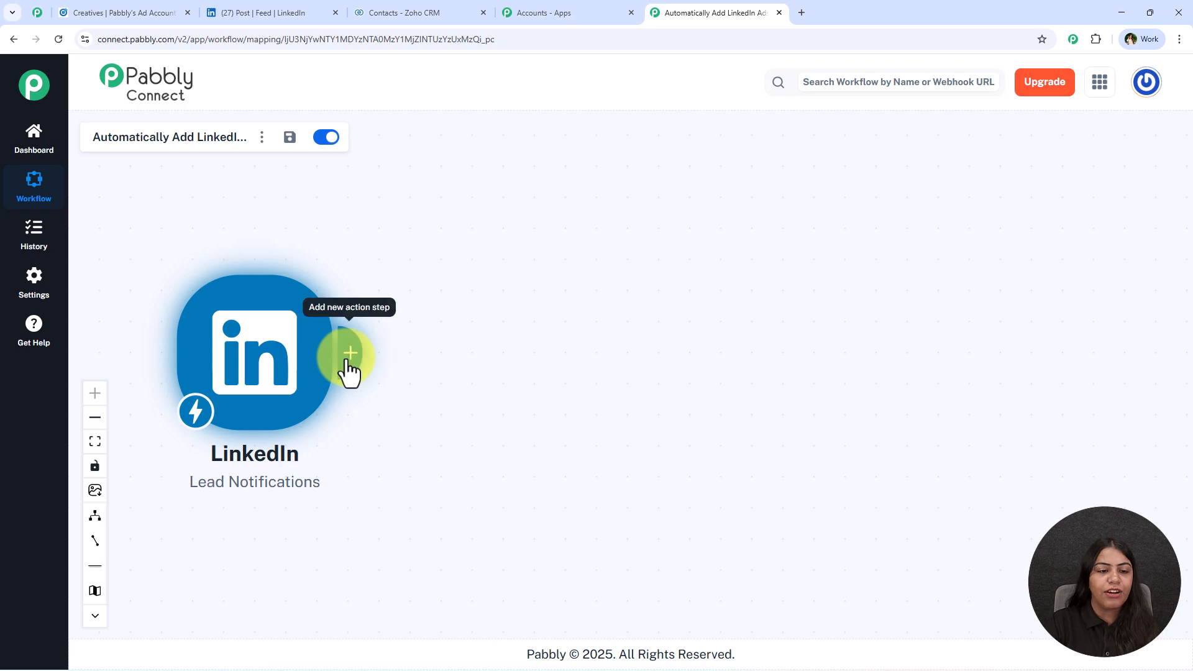
Step: Add an action step after the LinkedIn trigger using the Zoho CRM app with the Create Contact event
{"action": "left_click", "coordinate": [346, 359]}
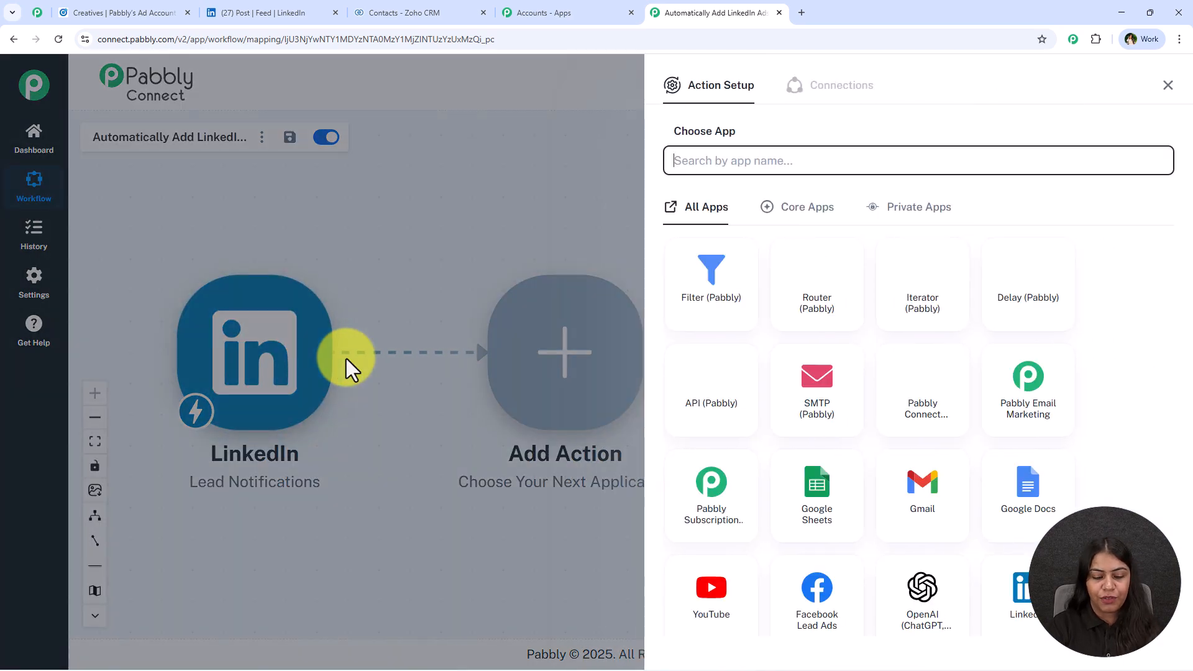
{"action": "type", "text": "Zoho "}
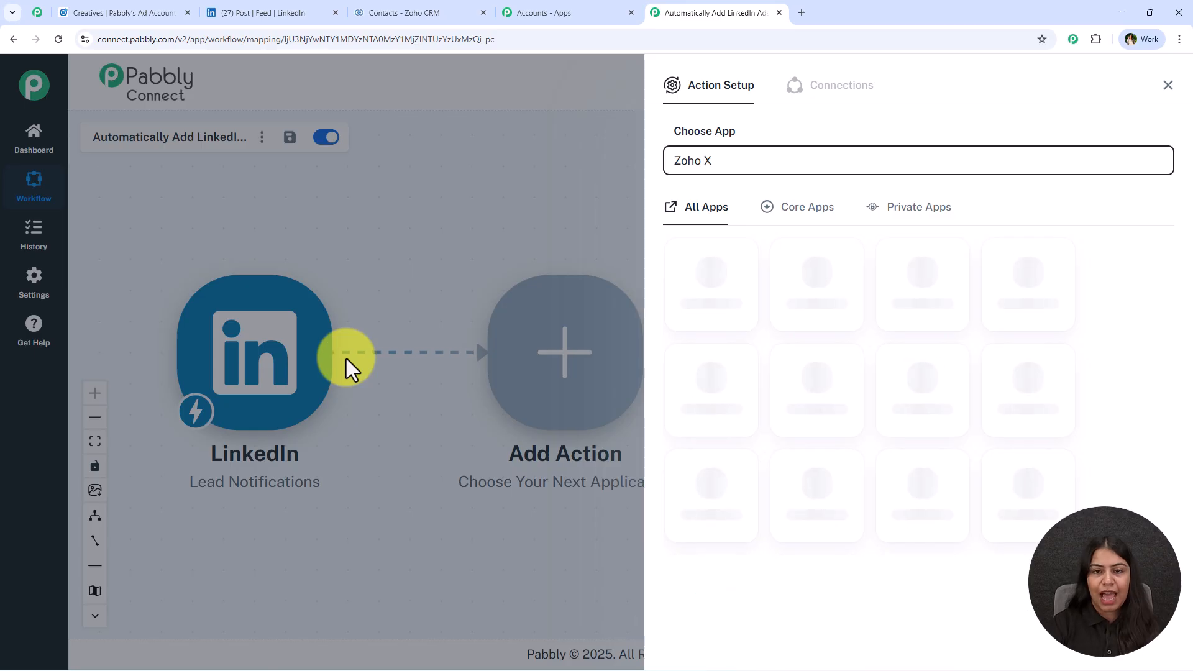
{"action": "type", "text": "CRM"}
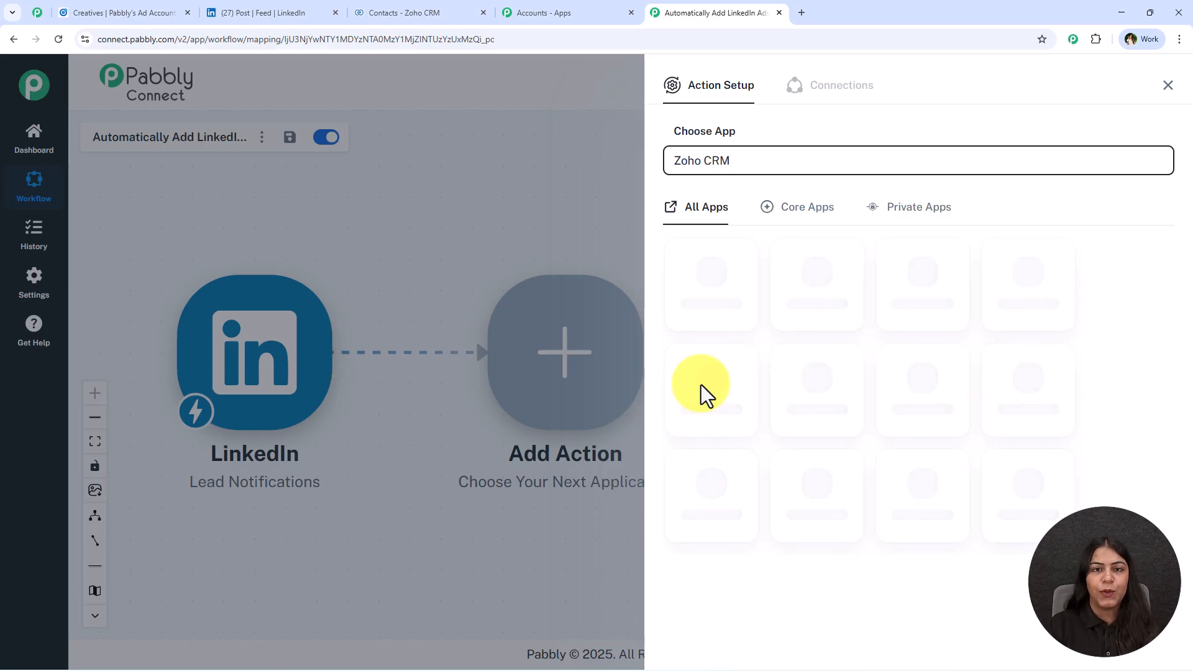
{"action": "left_click", "coordinate": [698, 322]}
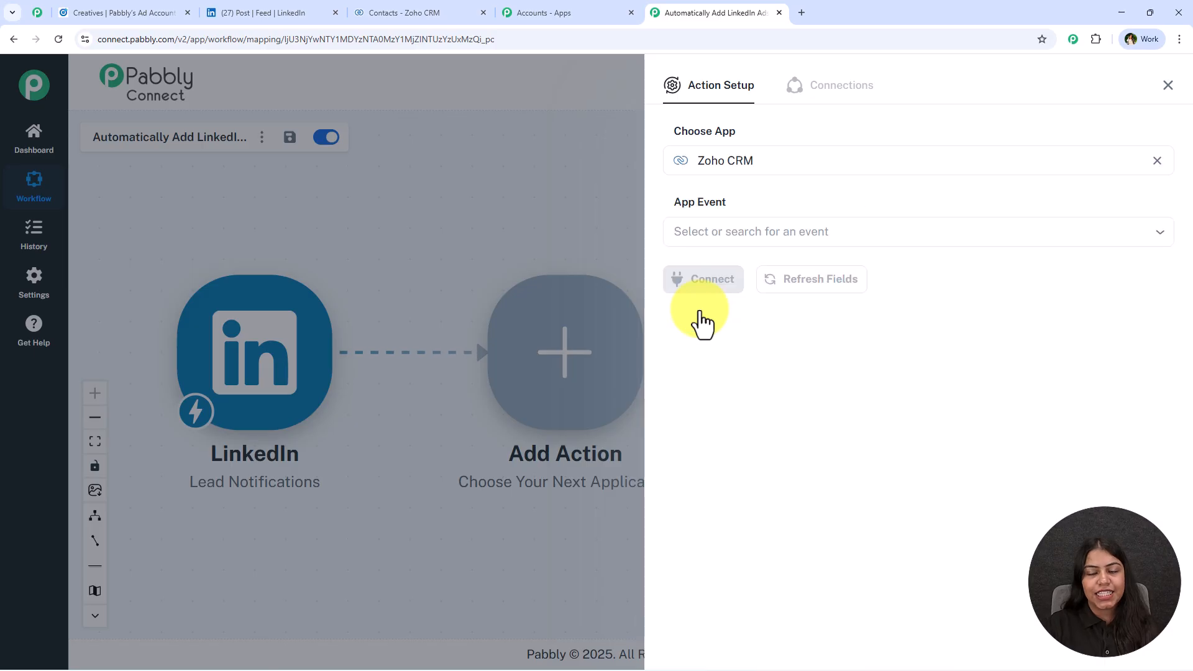
{"action": "left_click", "coordinate": [709, 231]}
{"action": "left_click", "coordinate": [719, 472]}
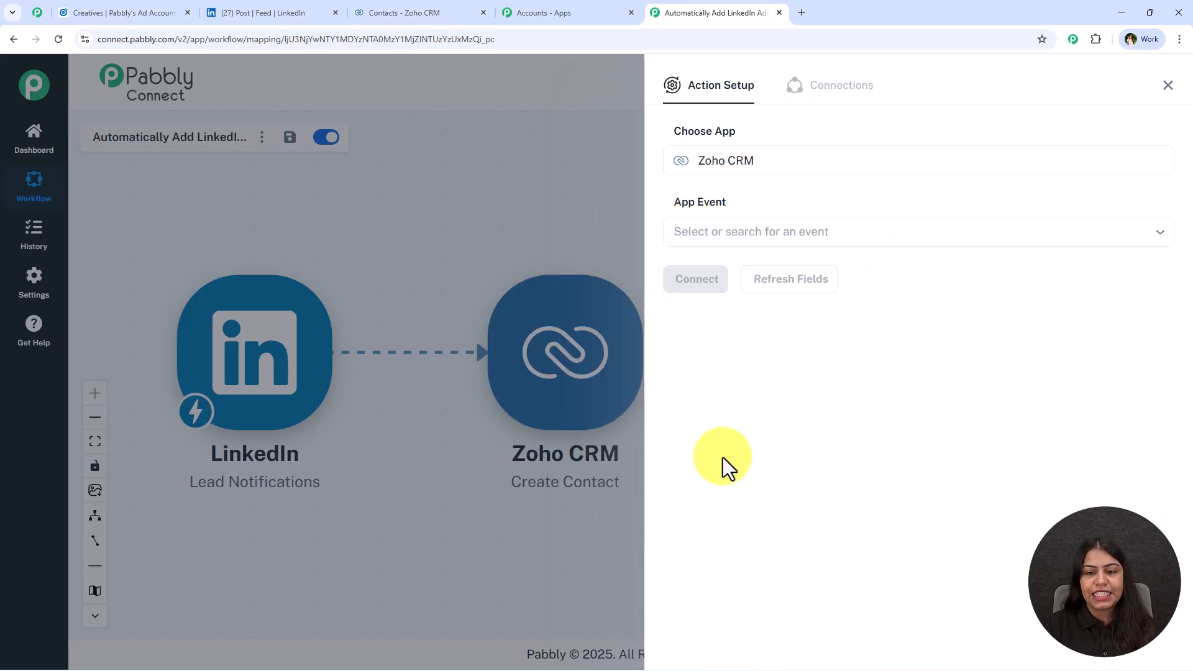
Step: Start a new connection for the Zoho CRM action, keeping the name Zoho CRM #35, and open its domain prompt
{"action": "left_click", "coordinate": [703, 292]}
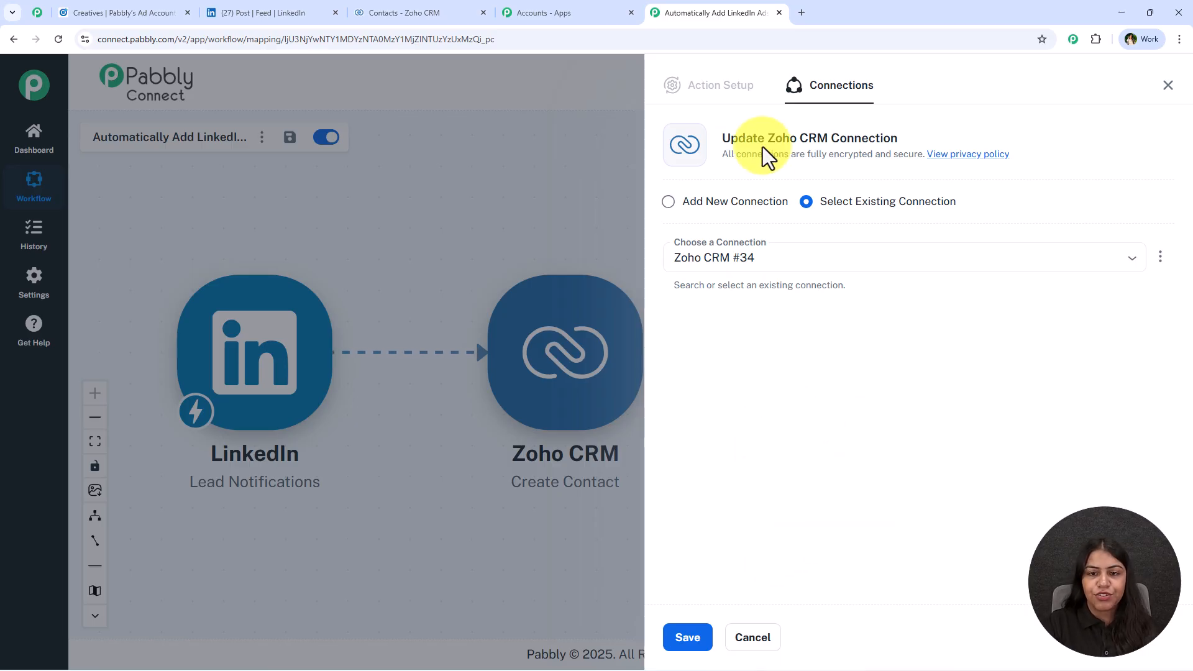
{"action": "left_click", "coordinate": [680, 204]}
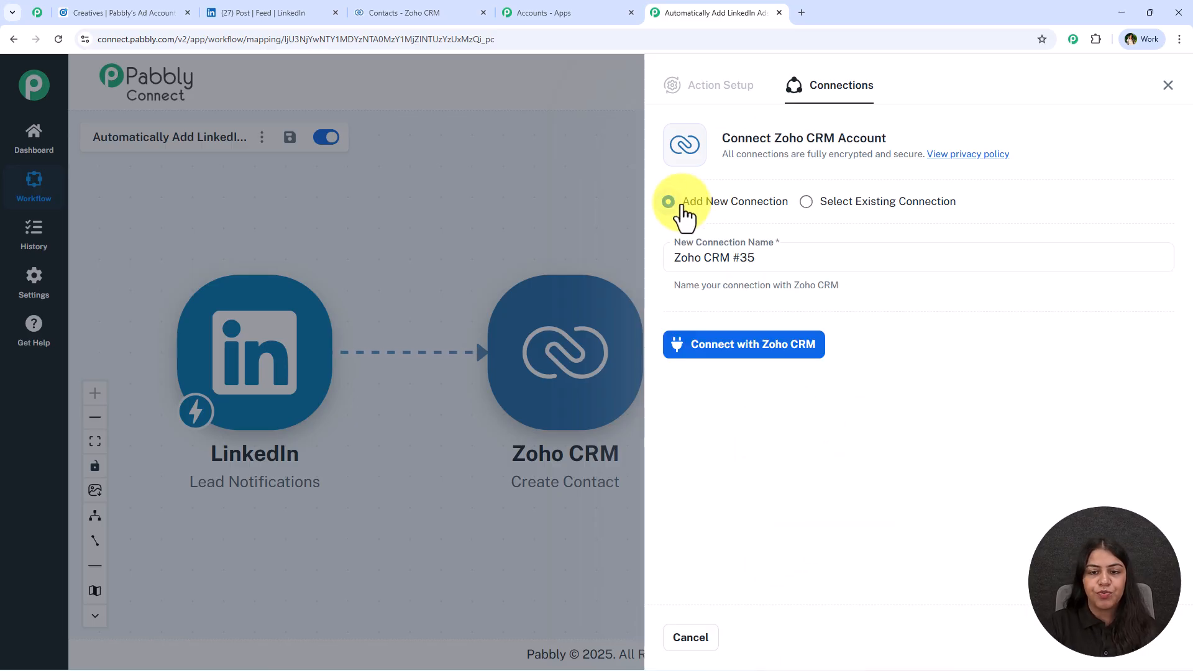
{"action": "left_click", "coordinate": [806, 205]}
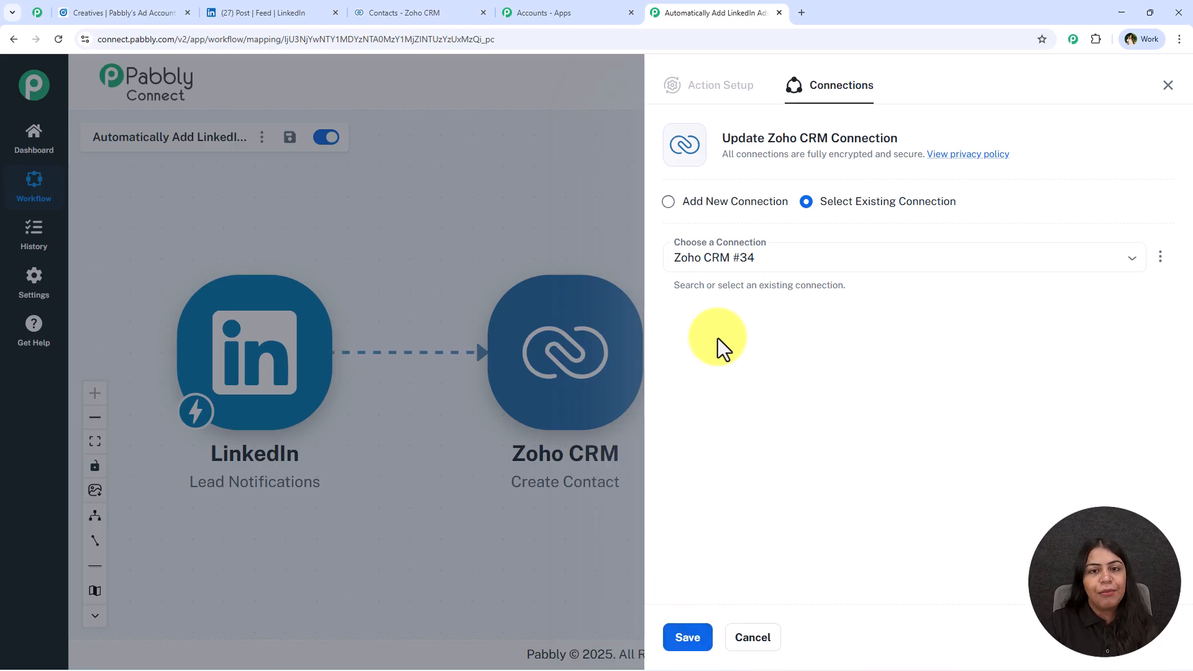
{"action": "left_click", "coordinate": [668, 202]}
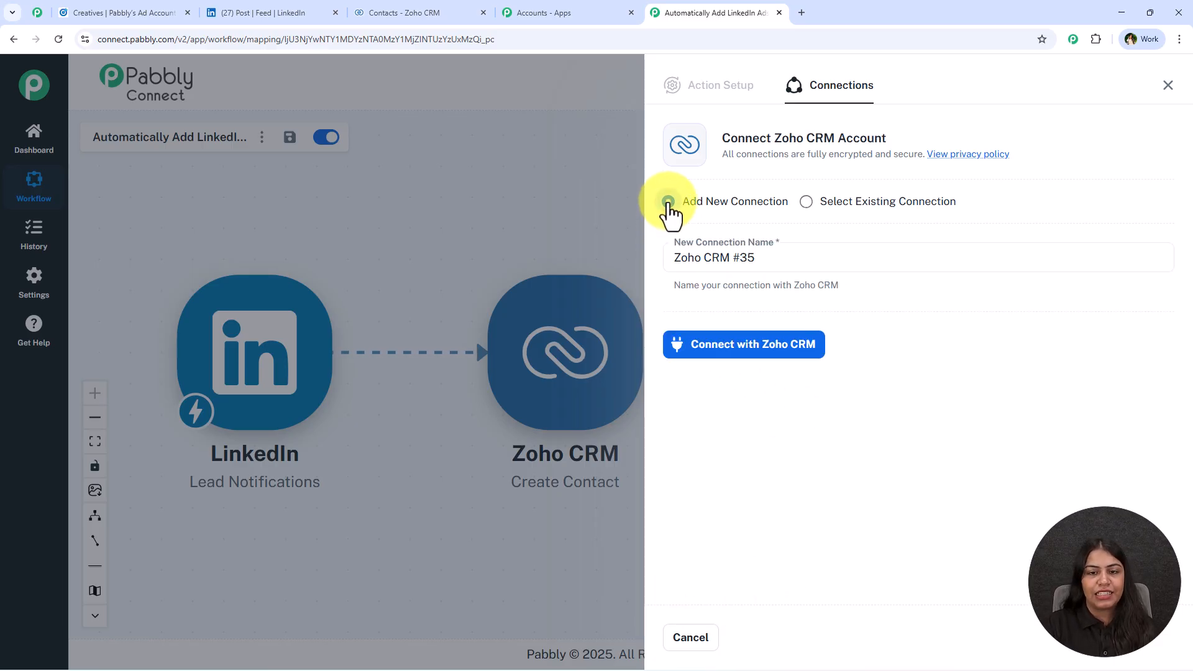
{"action": "left_click", "coordinate": [675, 350]}
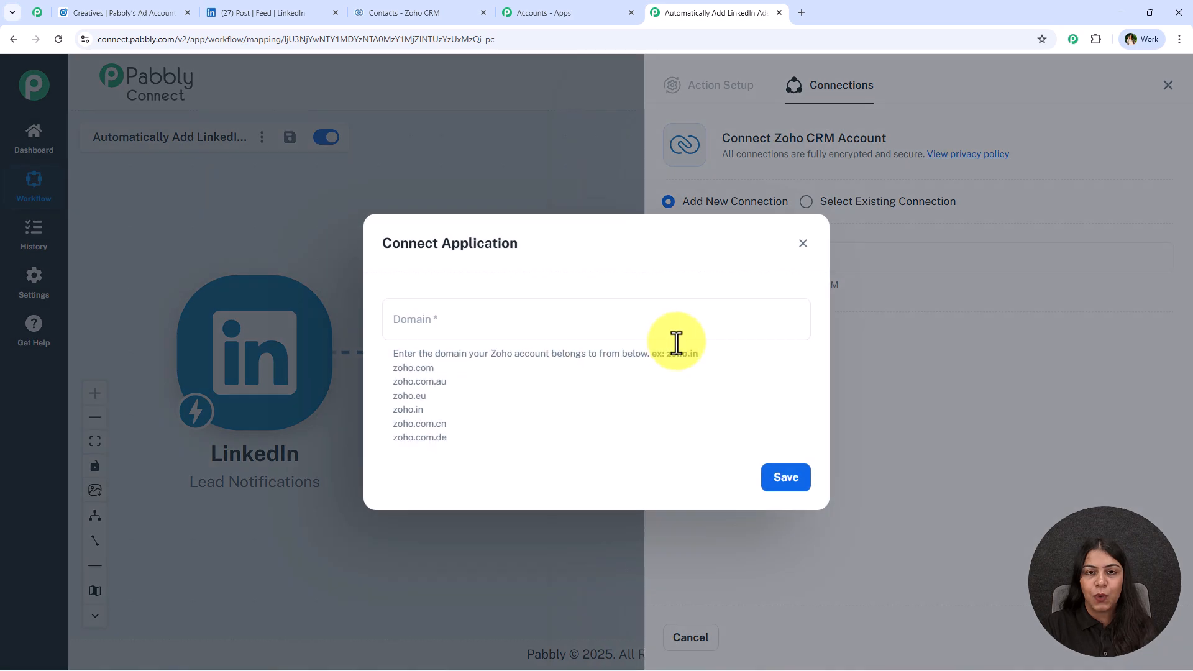
{"action": "left_click", "coordinate": [420, 315]}
{"action": "left_click", "coordinate": [571, 394]}
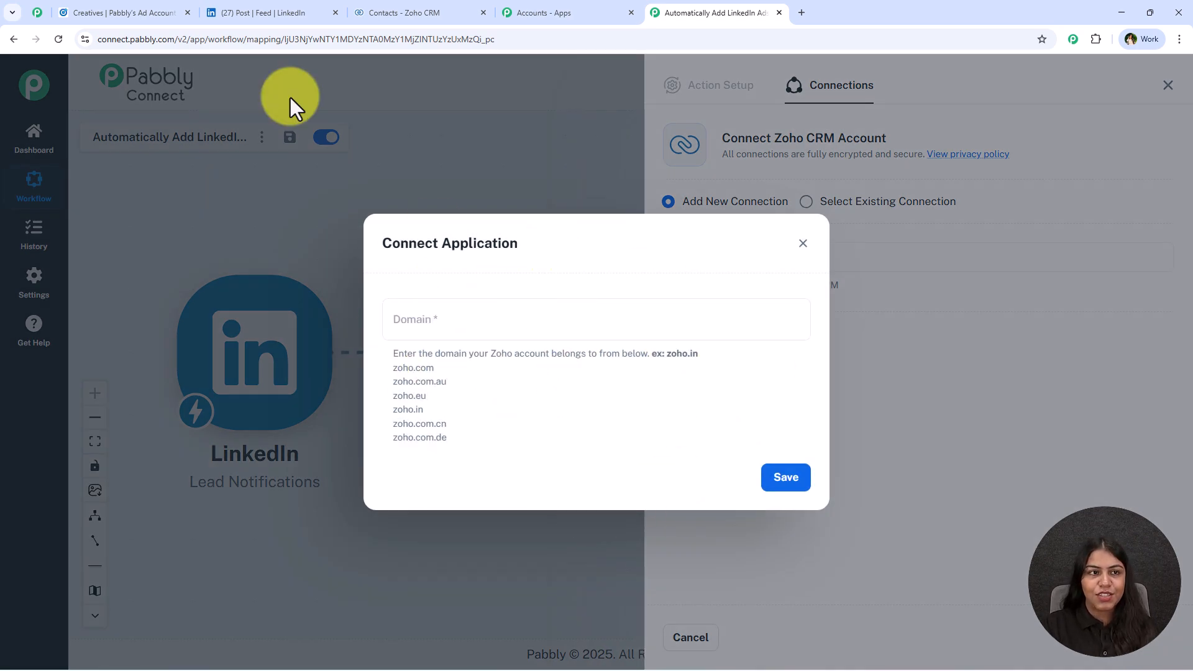
Step: Switch to the Zoho CRM contacts page and select the zoho.in domain in its web address
{"action": "left_click", "coordinate": [397, 13]}
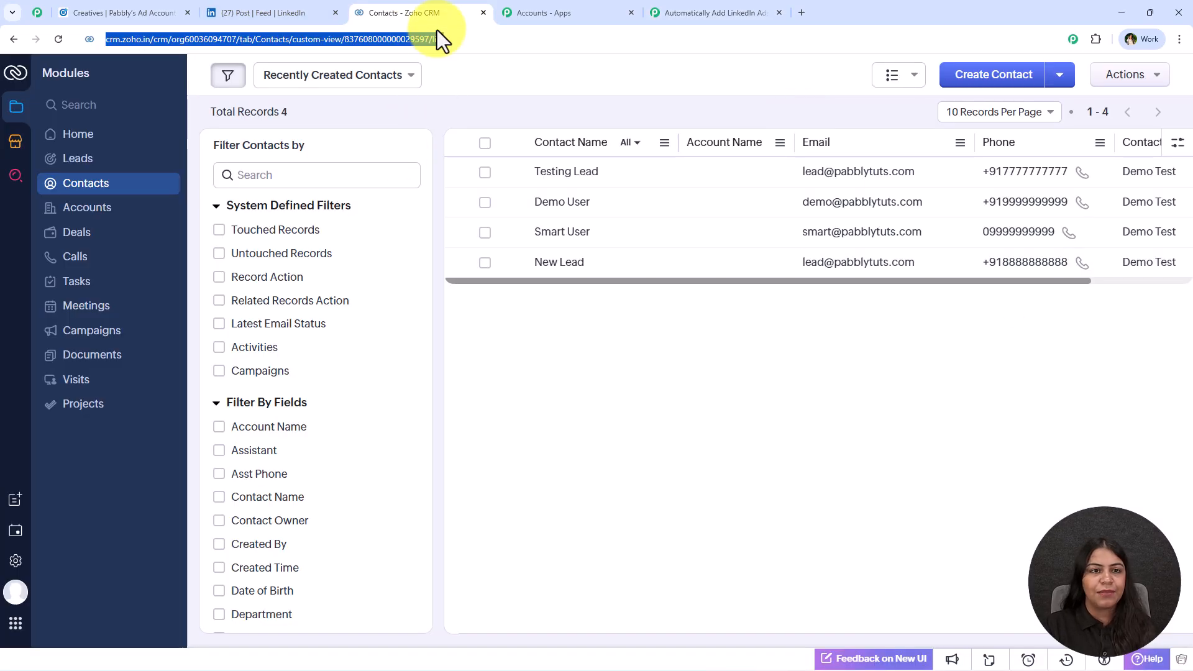
{"action": "left_click", "coordinate": [437, 38]}
{"action": "left_click", "coordinate": [133, 42]}
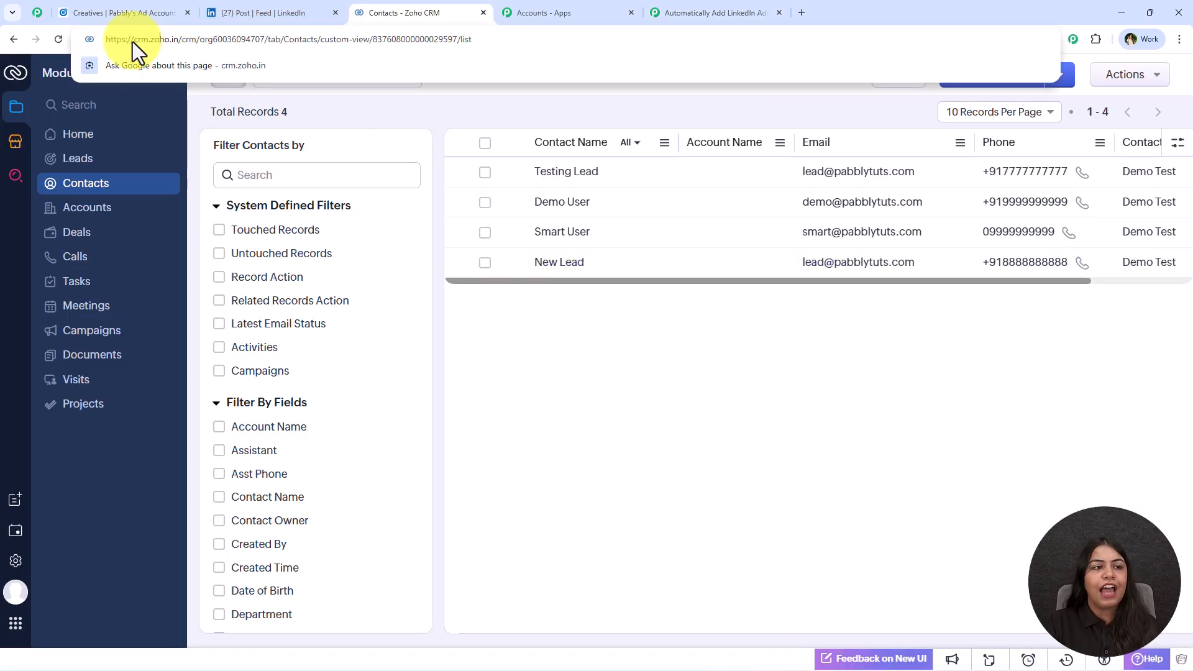
{"action": "double_click", "coordinate": [150, 39]}
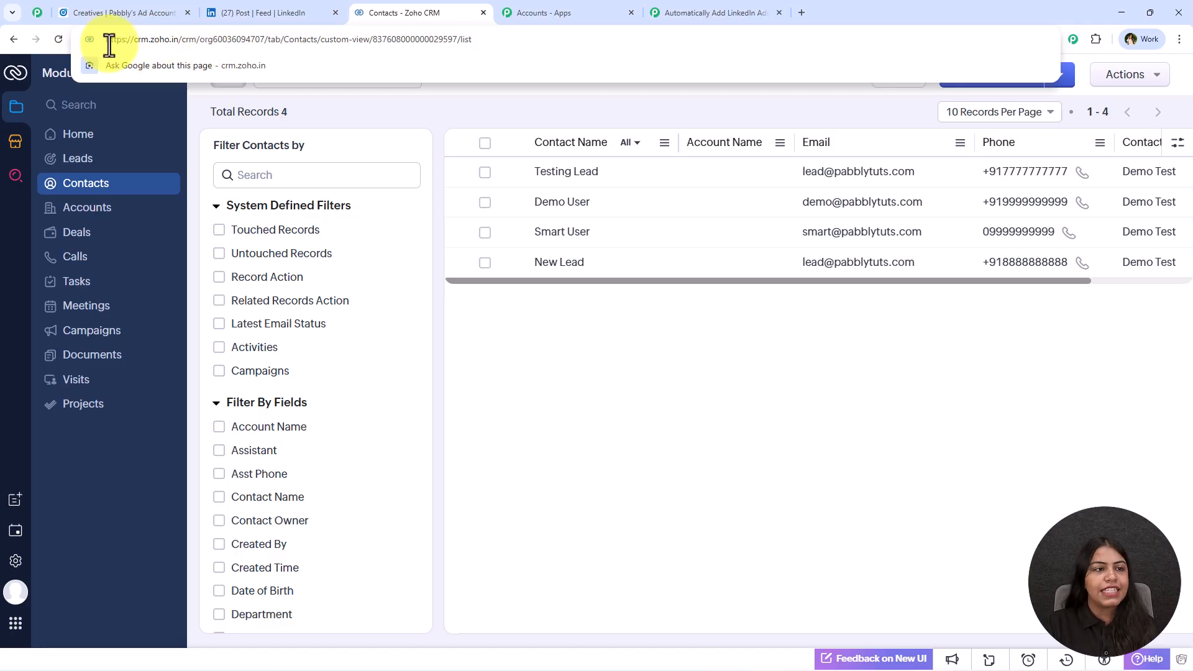
{"action": "left_click_drag", "start_coordinate": [150, 44], "coordinate": [174, 46]}
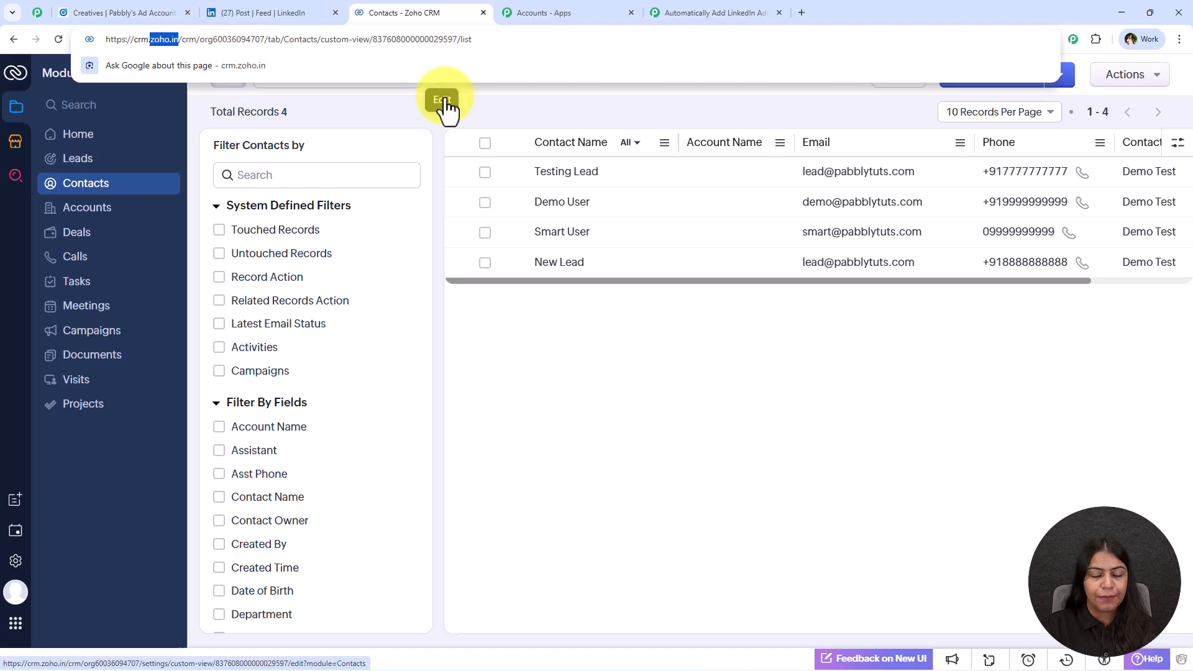
Step: Return to the Pabbly Connect workflow and enter zoho.in as the Zoho account's domain, comparing it with the supported domains
{"action": "left_click", "coordinate": [722, 18]}
{"action": "left_click", "coordinate": [564, 308]}
{"action": "type", "text": "zoho.in"}
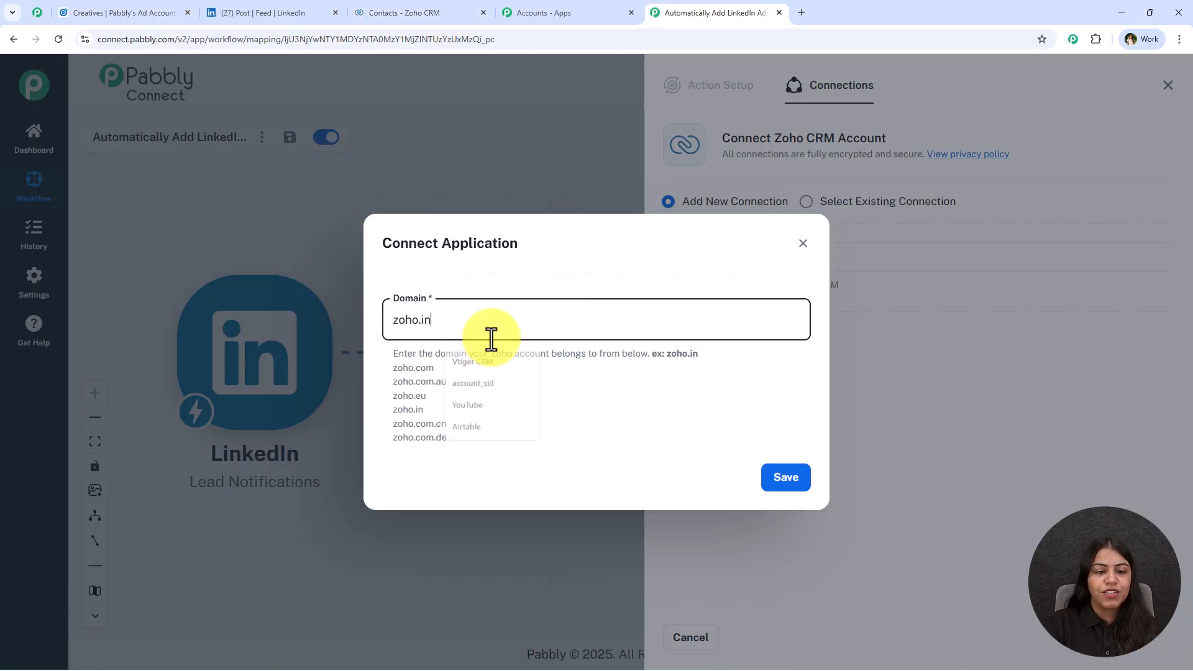
{"action": "left_click", "coordinate": [512, 421]}
{"action": "left_click", "coordinate": [486, 337]}
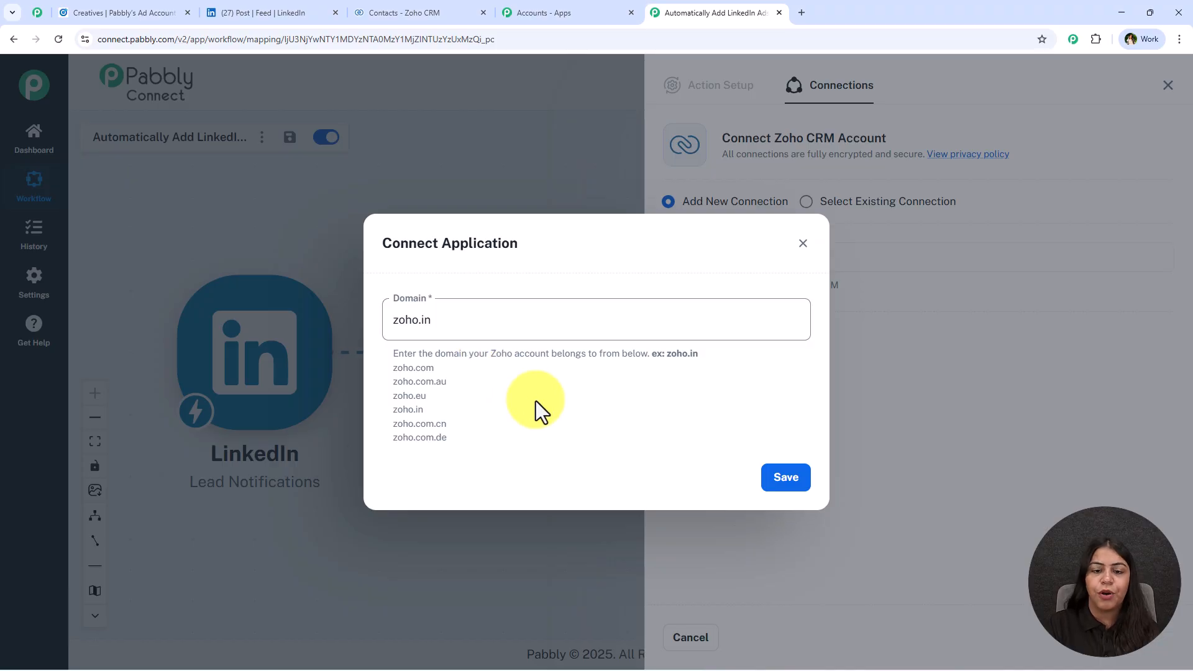
{"action": "left_click", "coordinate": [660, 368]}
{"action": "double_click", "coordinate": [673, 353]}
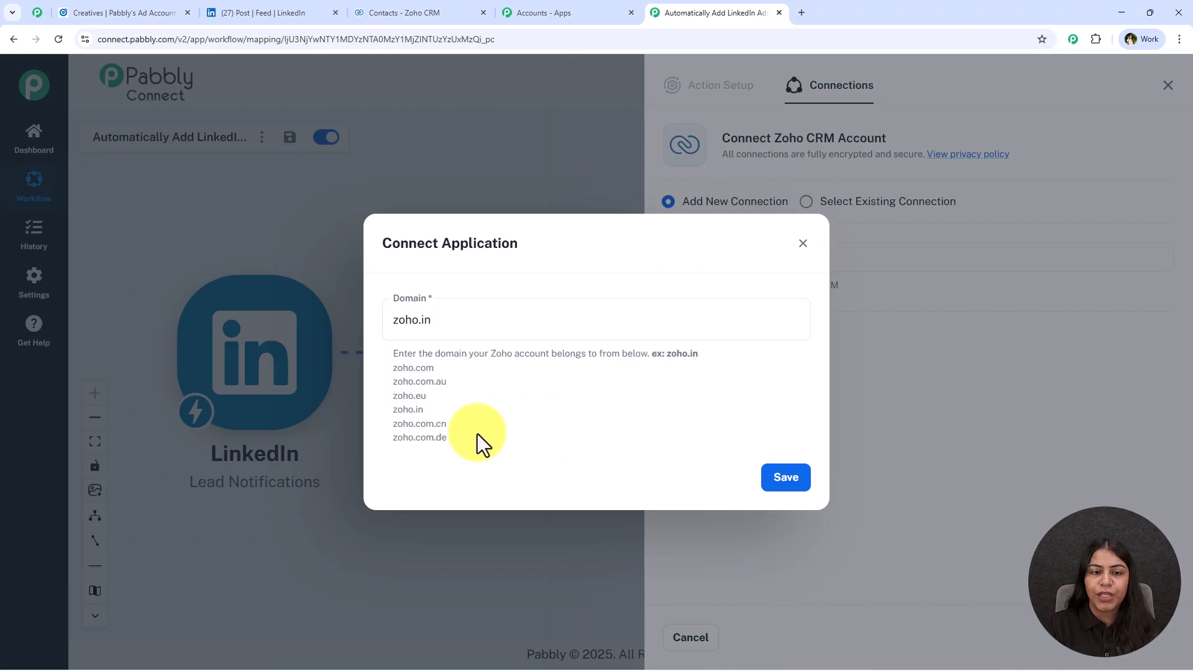
{"action": "left_click_drag", "start_coordinate": [449, 438], "coordinate": [393, 368]}
{"action": "left_click", "coordinate": [551, 377]}
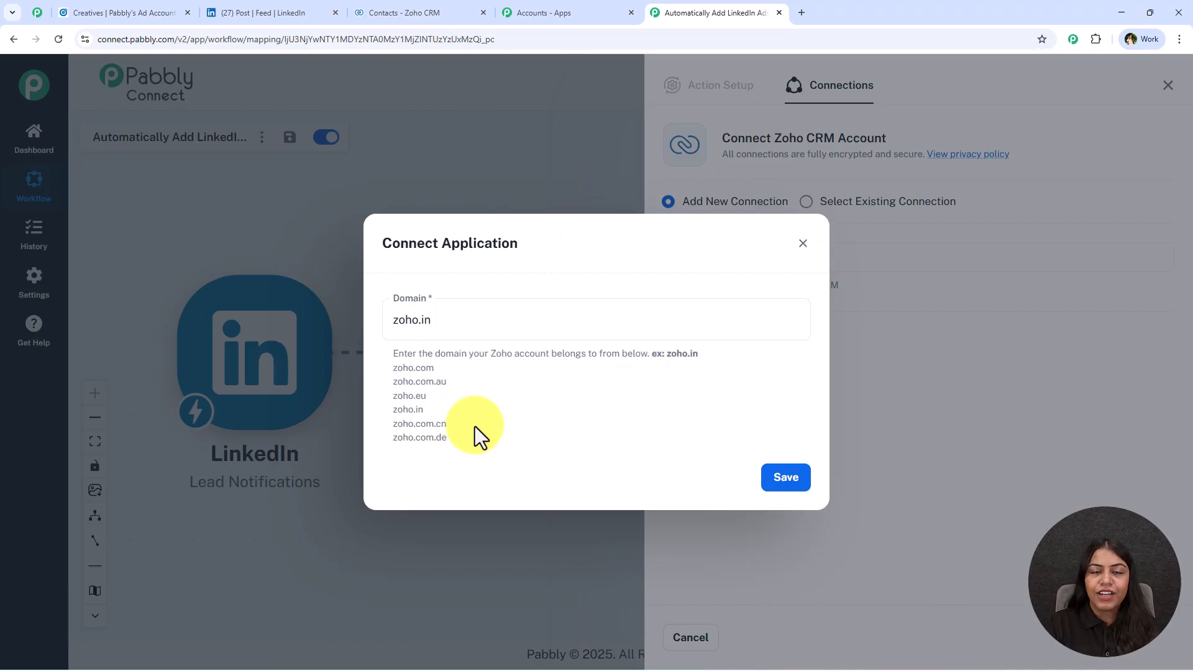
Step: Save the connection domain and accept Pabbly Connect's request to access the Zoho CRM account
{"action": "left_click", "coordinate": [786, 483]}
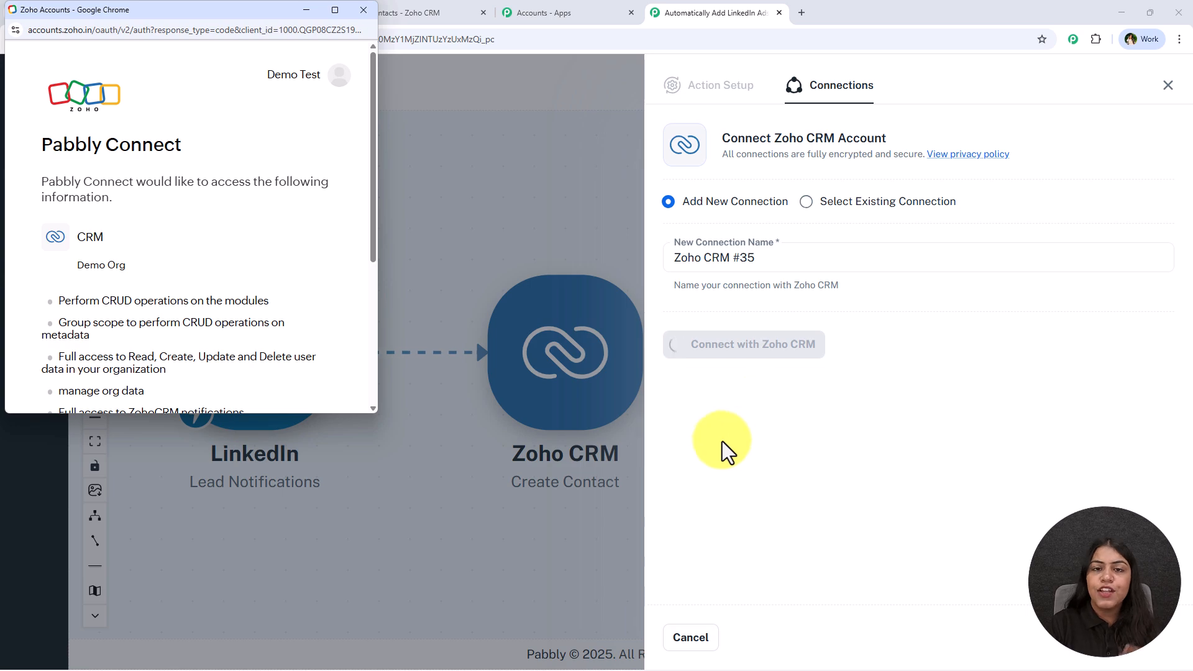
{"action": "scroll", "coordinate": [279, 284], "scroll_direction": "down", "scroll_amount": 5}
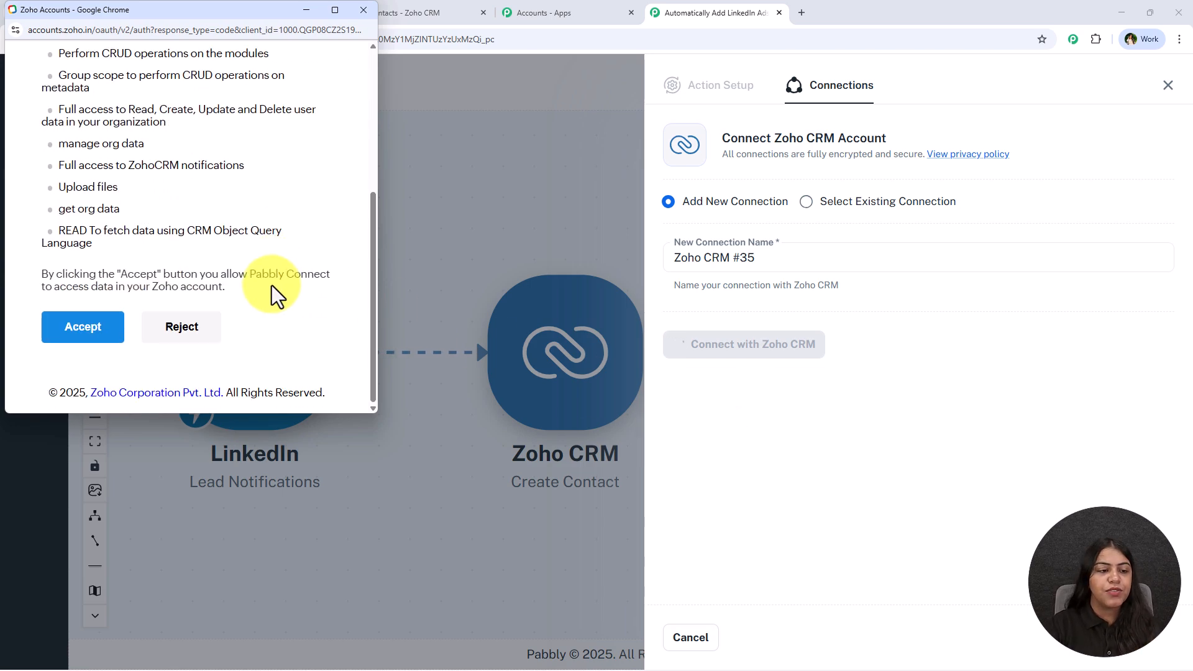
{"action": "left_click", "coordinate": [76, 336]}
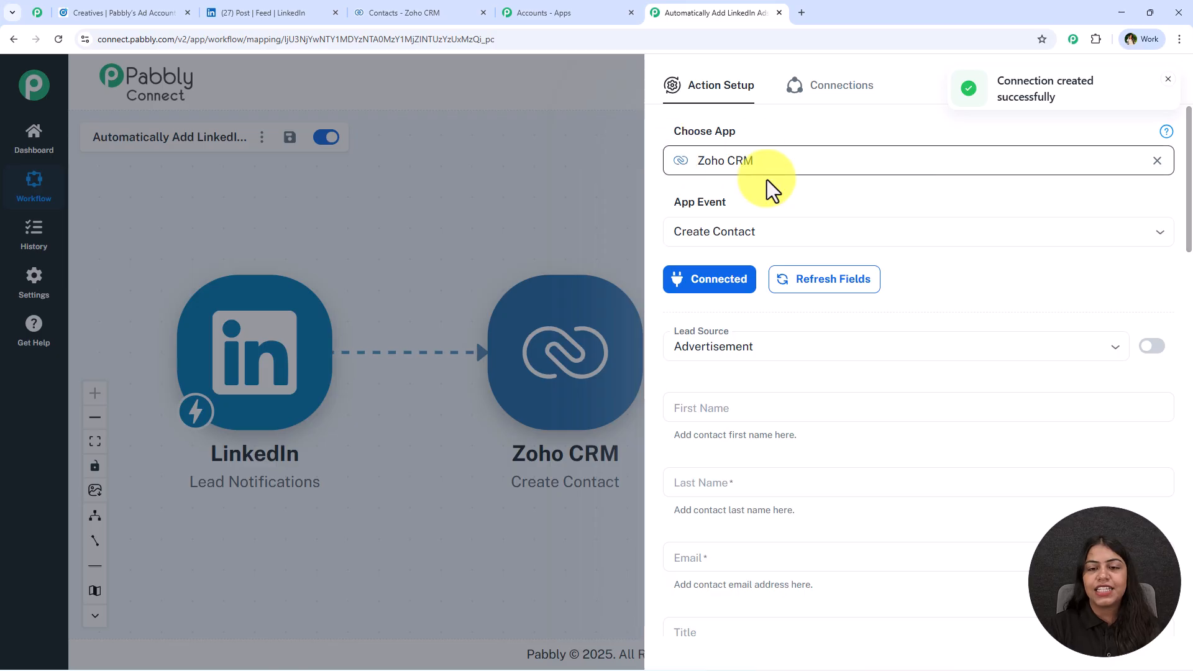
Step: Examine the Lead Source options of the Create Contact action, leaving Advertisement selected
{"action": "scroll", "coordinate": [814, 280], "scroll_direction": "down", "scroll_amount": 2}
{"action": "left_click", "coordinate": [758, 224]}
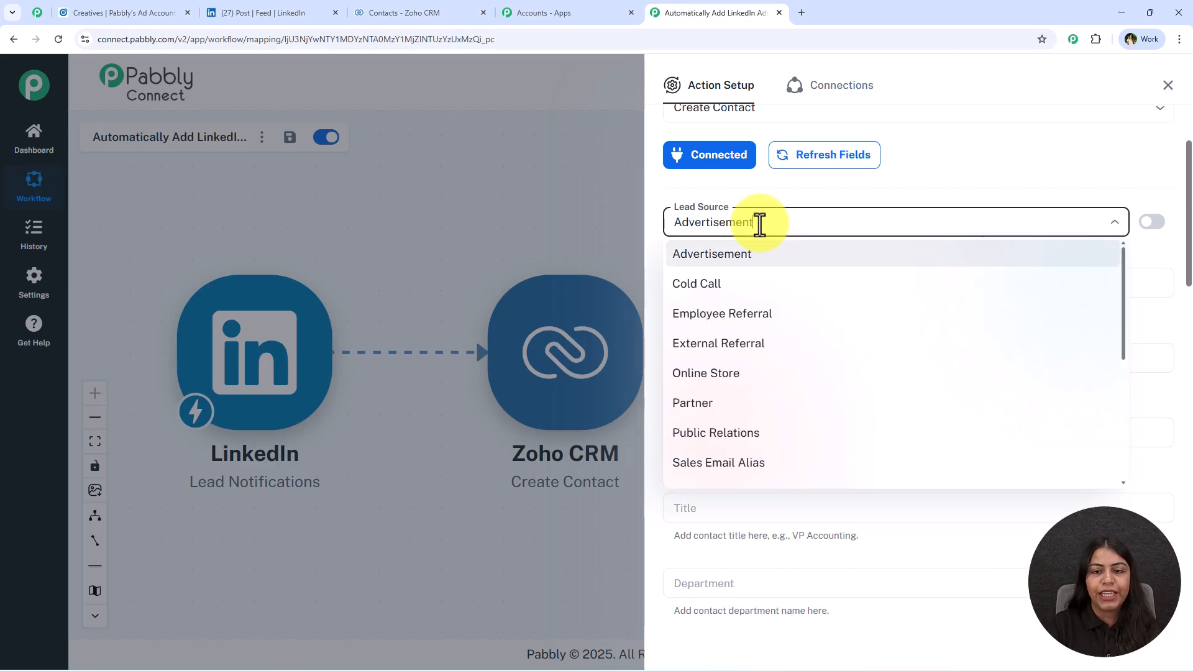
{"action": "scroll", "coordinate": [886, 373], "scroll_direction": "down", "scroll_amount": 4}
{"action": "scroll", "coordinate": [866, 434], "scroll_direction": "up", "scroll_amount": 5}
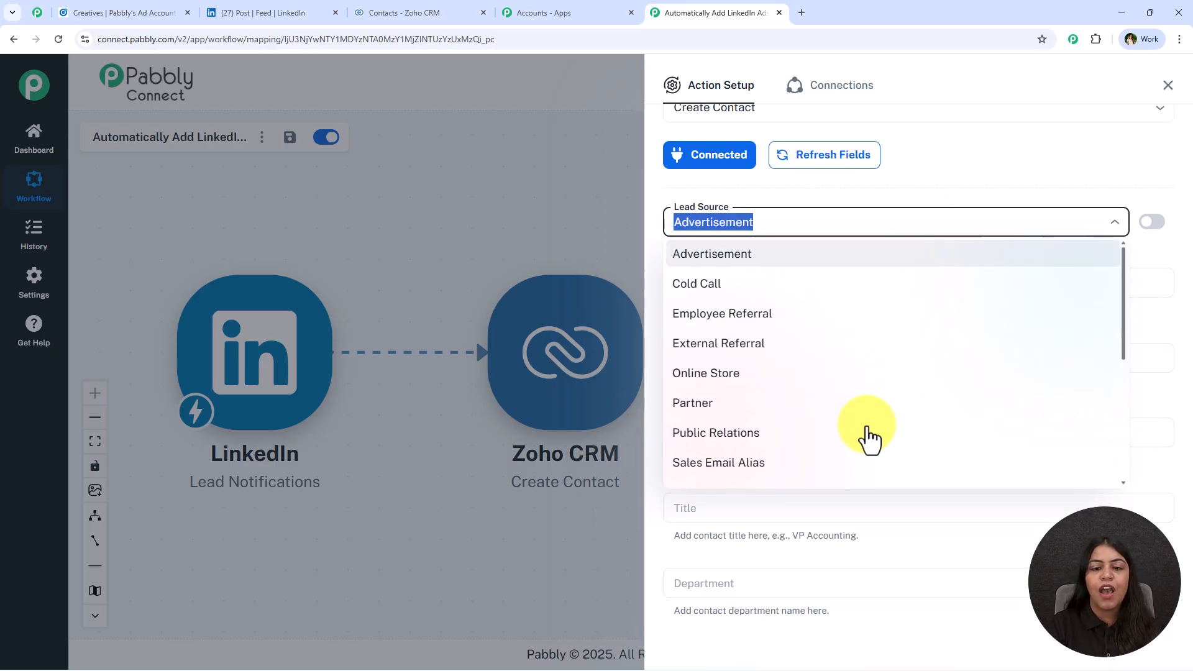
{"action": "left_click", "coordinate": [806, 214]}
{"action": "left_click", "coordinate": [740, 223]}
{"action": "scroll", "coordinate": [790, 385], "scroll_direction": "down", "scroll_amount": 3}
{"action": "left_click", "coordinate": [788, 224]}
{"action": "scroll", "coordinate": [782, 242], "scroll_direction": "down", "scroll_amount": 1}
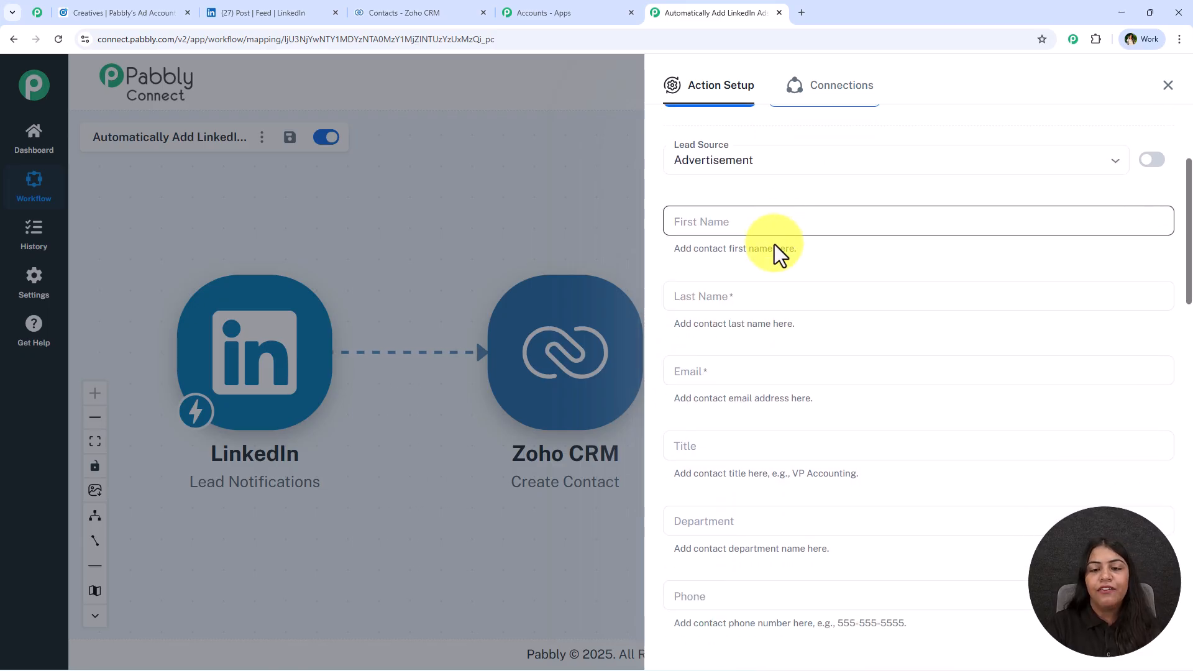
Step: Map the contact's First Name to res5 First name and Last Name to res5 Last name from the LinkedIn lead data
{"action": "left_click", "coordinate": [738, 224]}
{"action": "left_click", "coordinate": [714, 315]}
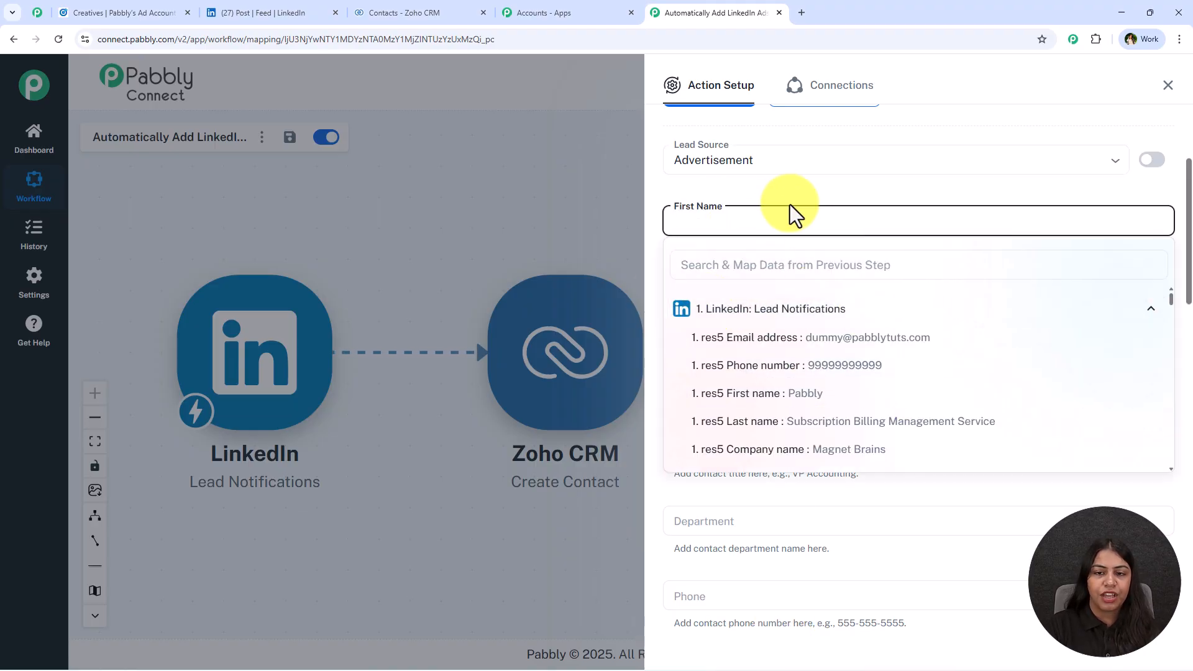
{"action": "left_click", "coordinate": [775, 225]}
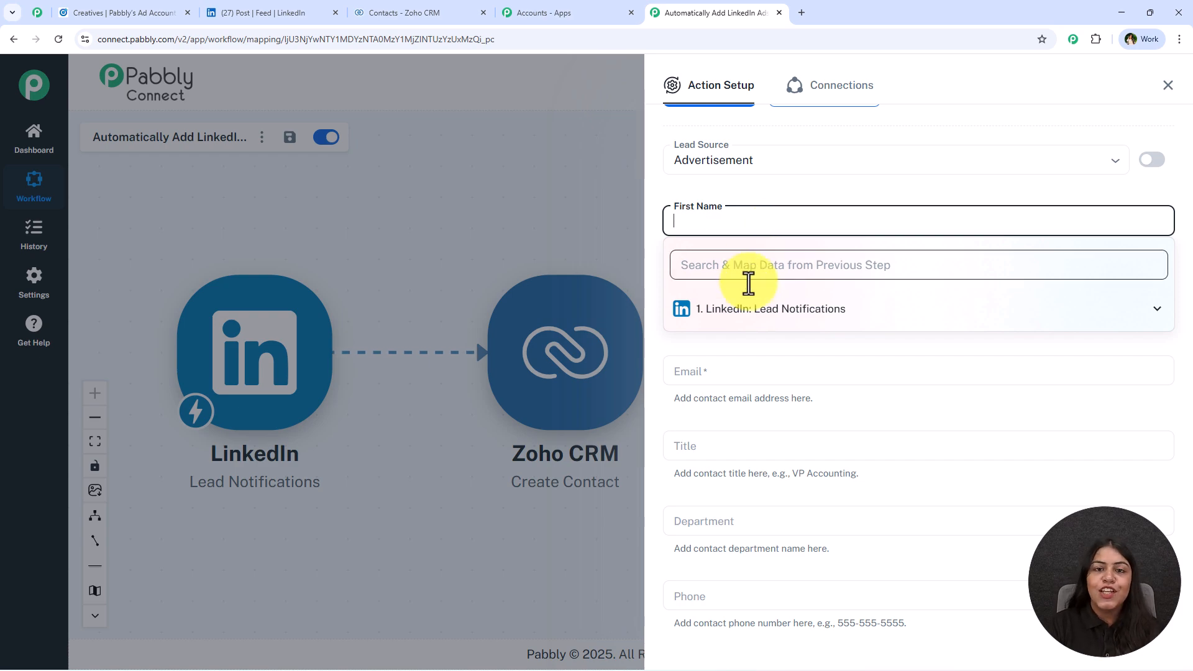
{"action": "left_click", "coordinate": [758, 310]}
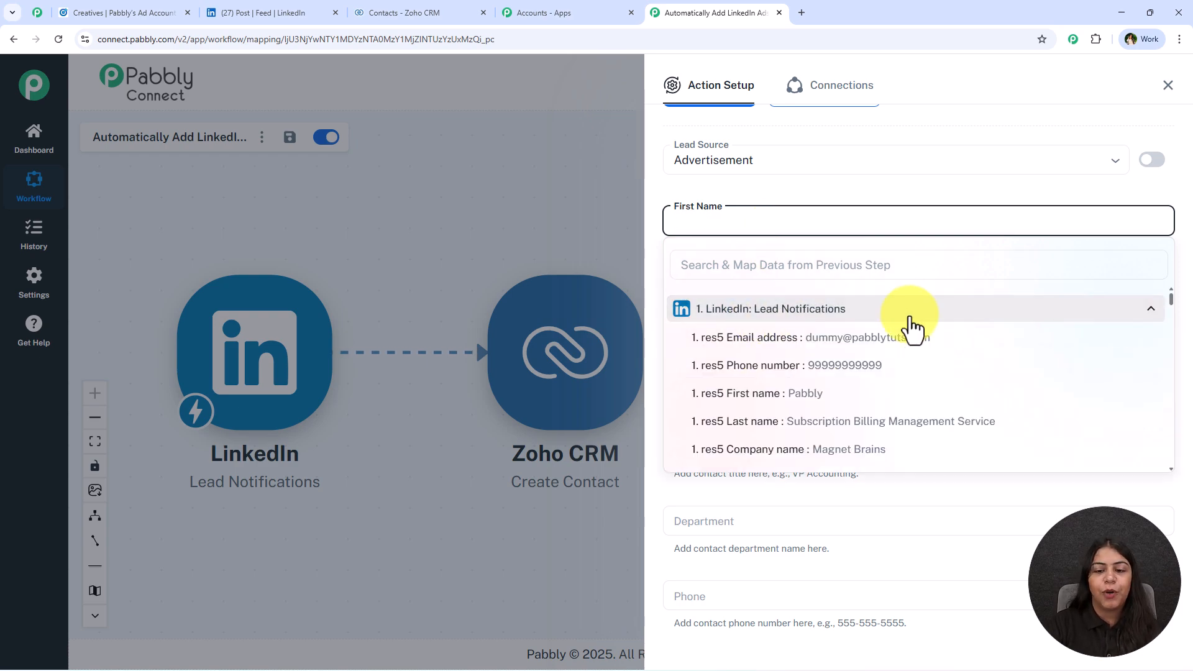
{"action": "left_click", "coordinate": [942, 402]}
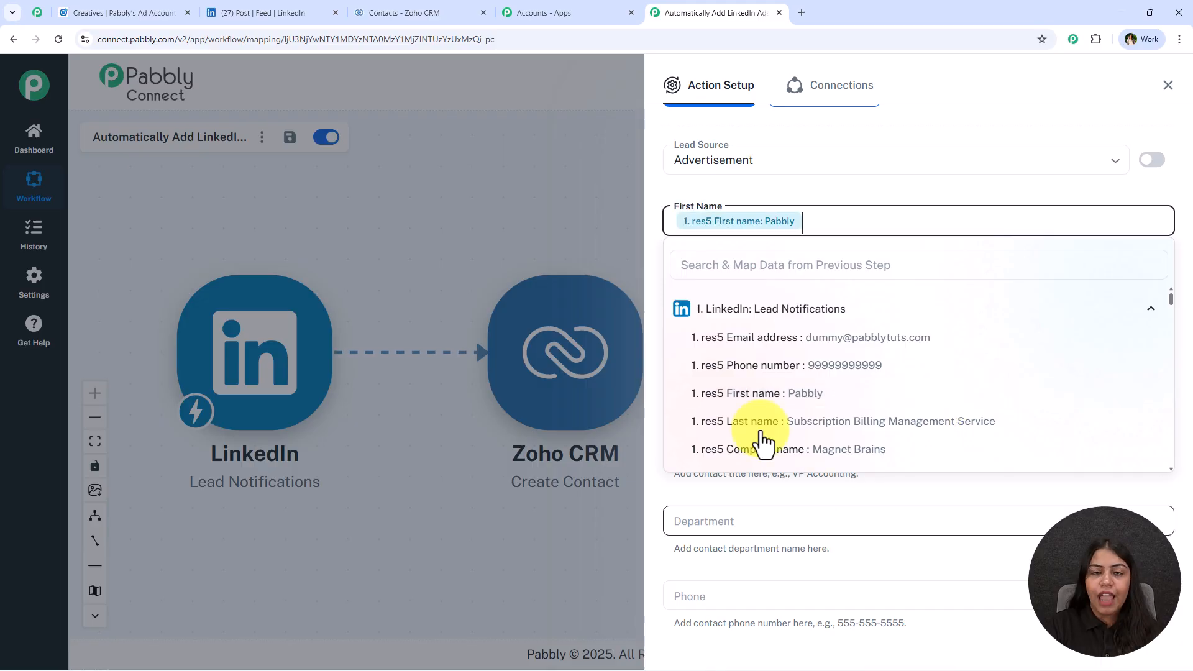
{"action": "left_click", "coordinate": [762, 192]}
{"action": "left_click", "coordinate": [755, 296]}
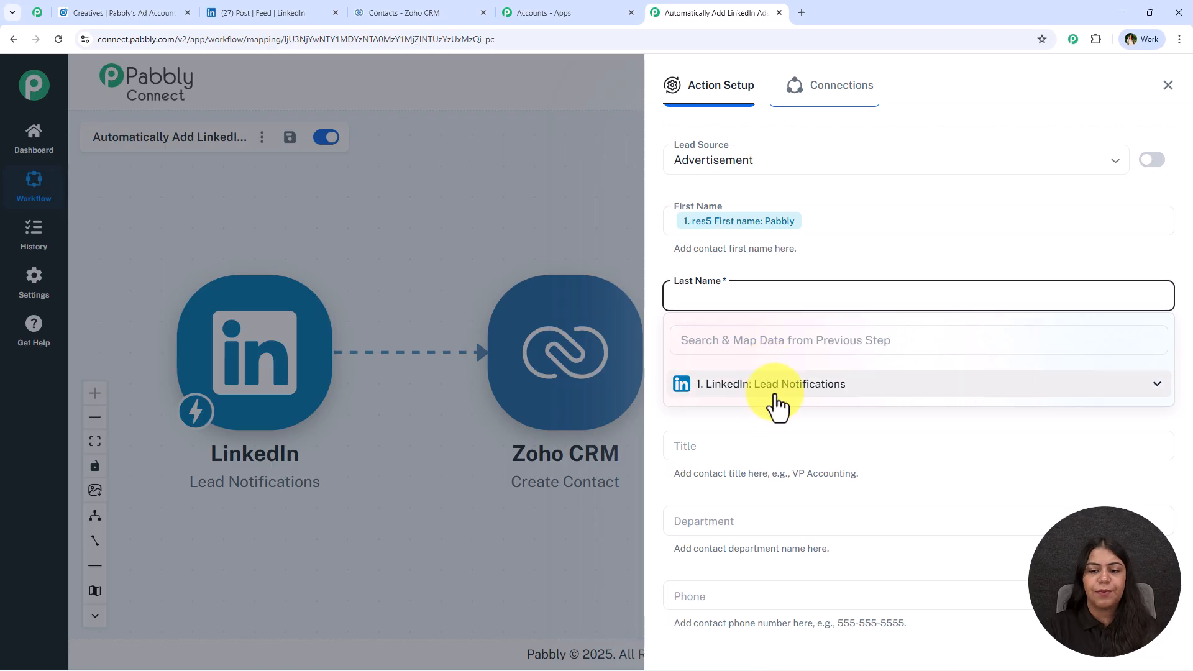
{"action": "left_click", "coordinate": [774, 384]}
{"action": "left_click", "coordinate": [911, 496]}
Step: Map the contact's Email to res5 Email address and Phone to res5 Phone number from the LinkedIn lead data
{"action": "scroll", "coordinate": [905, 277], "scroll_direction": "down", "scroll_amount": 1}
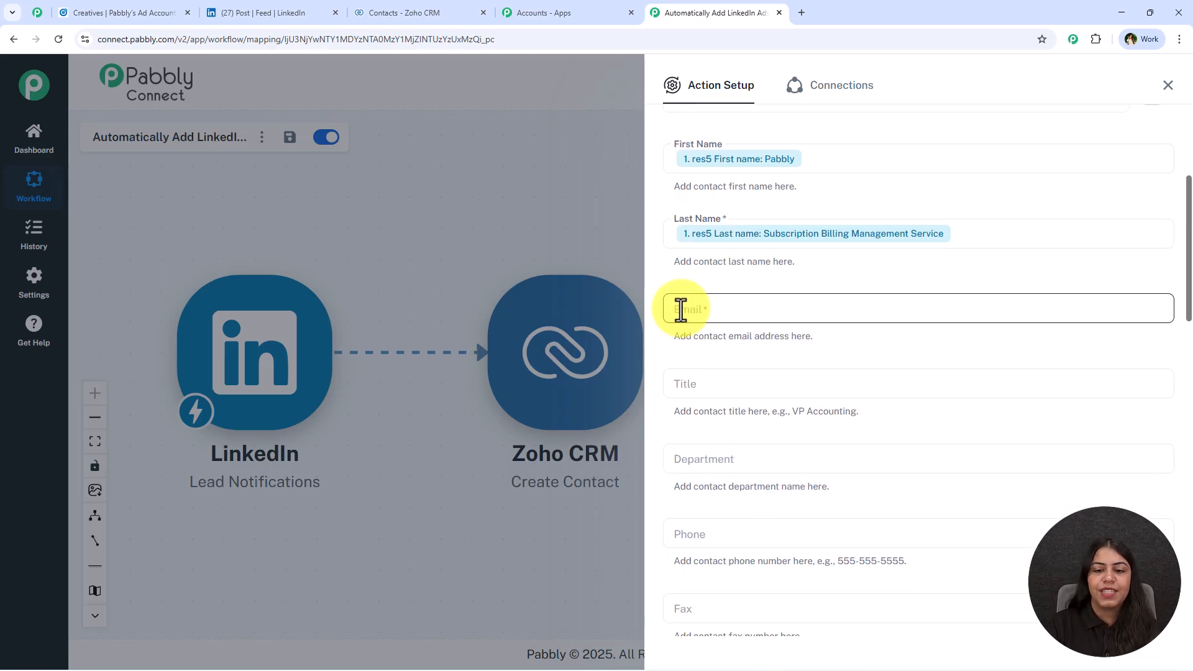
{"action": "left_click", "coordinate": [679, 309]}
{"action": "left_click", "coordinate": [851, 395]}
{"action": "left_click", "coordinate": [895, 429]}
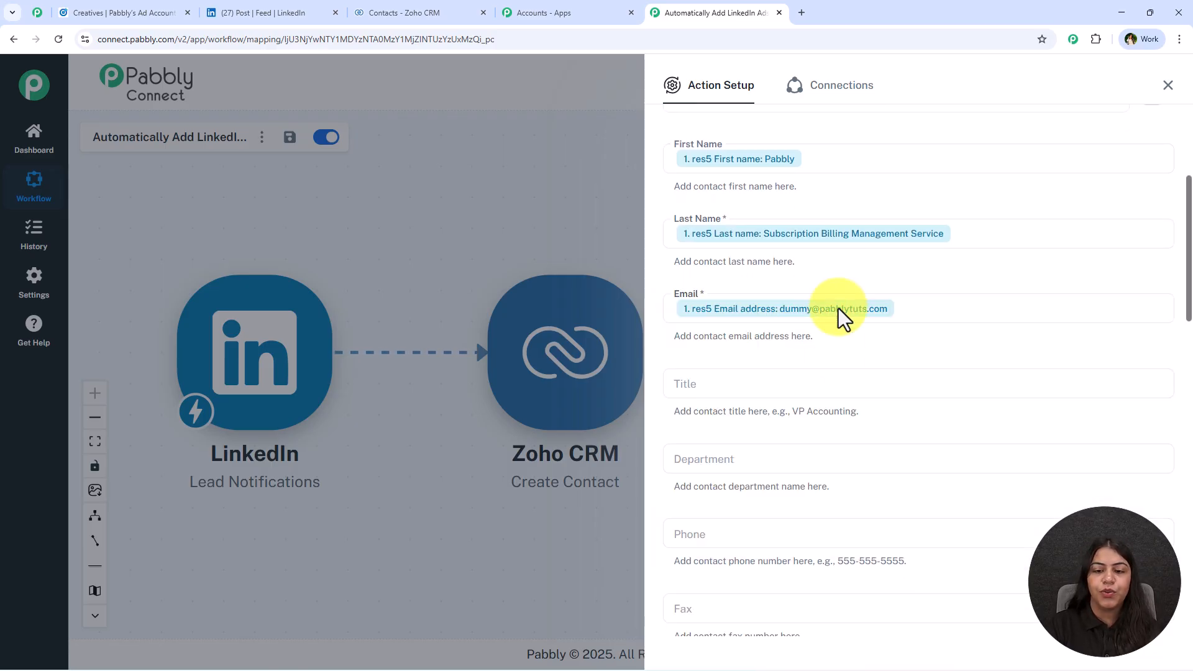
{"action": "scroll", "coordinate": [836, 282], "scroll_direction": "down", "scroll_amount": 2}
{"action": "left_click", "coordinate": [769, 405]}
{"action": "left_click", "coordinate": [913, 496]}
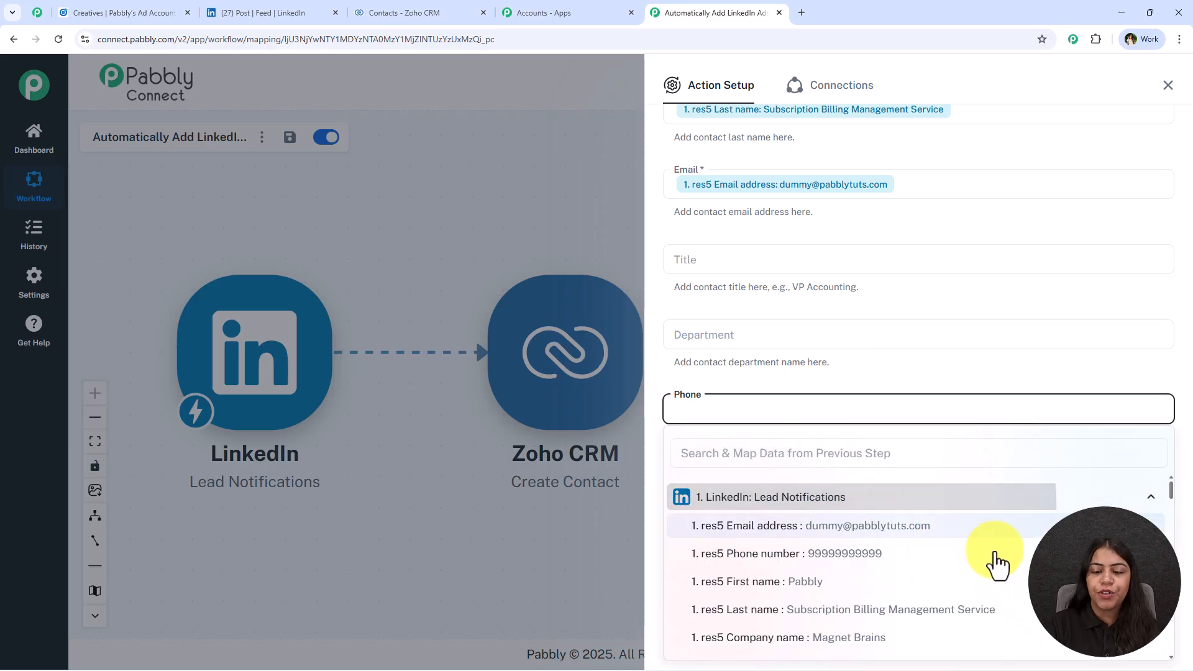
{"action": "left_click", "coordinate": [929, 553]}
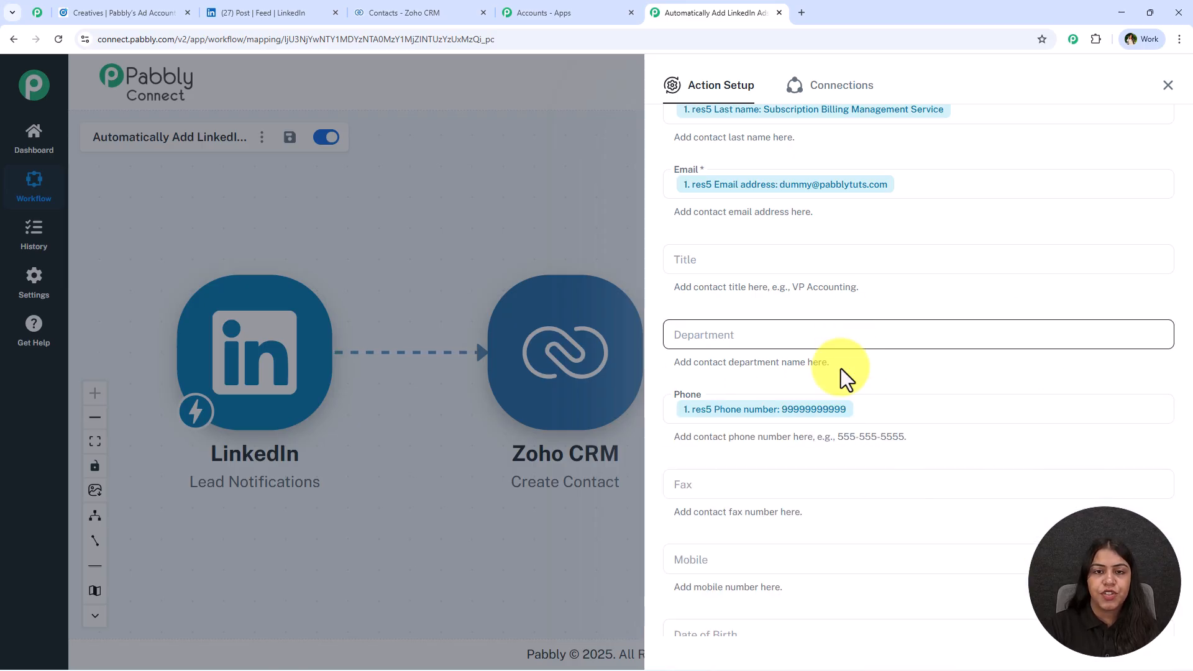
Step: Review the mapped contact fields and the remaining optional ones, including the lead data available for Department
{"action": "scroll", "coordinate": [839, 404], "scroll_direction": "up", "scroll_amount": 2}
{"action": "scroll", "coordinate": [830, 408], "scroll_direction": "up", "scroll_amount": 1}
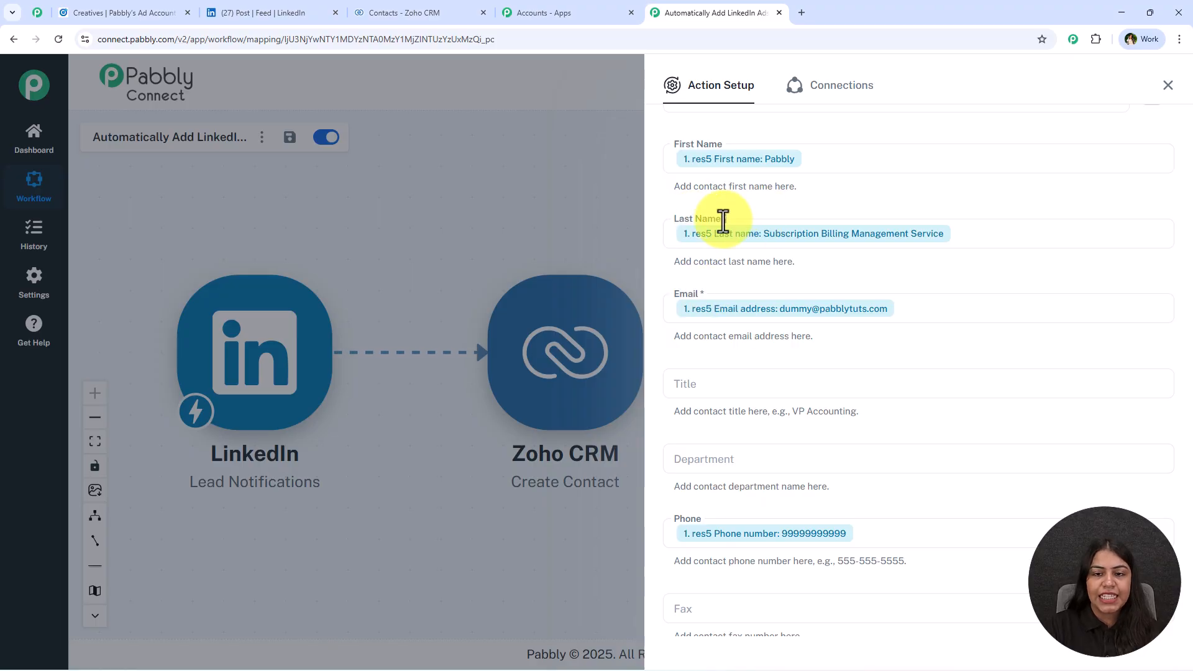
{"action": "scroll", "coordinate": [858, 168], "scroll_direction": "up", "scroll_amount": 1}
{"action": "scroll", "coordinate": [905, 346], "scroll_direction": "down", "scroll_amount": 6}
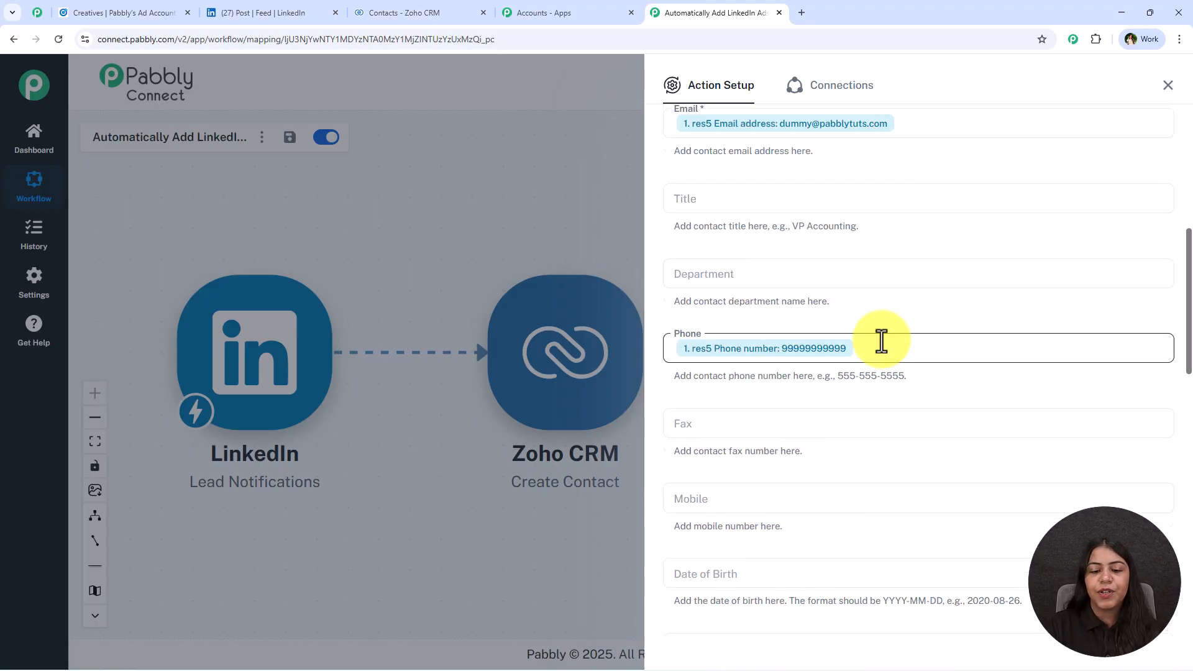
{"action": "scroll", "coordinate": [754, 382], "scroll_direction": "down", "scroll_amount": 2}
{"action": "left_click", "coordinate": [761, 211]}
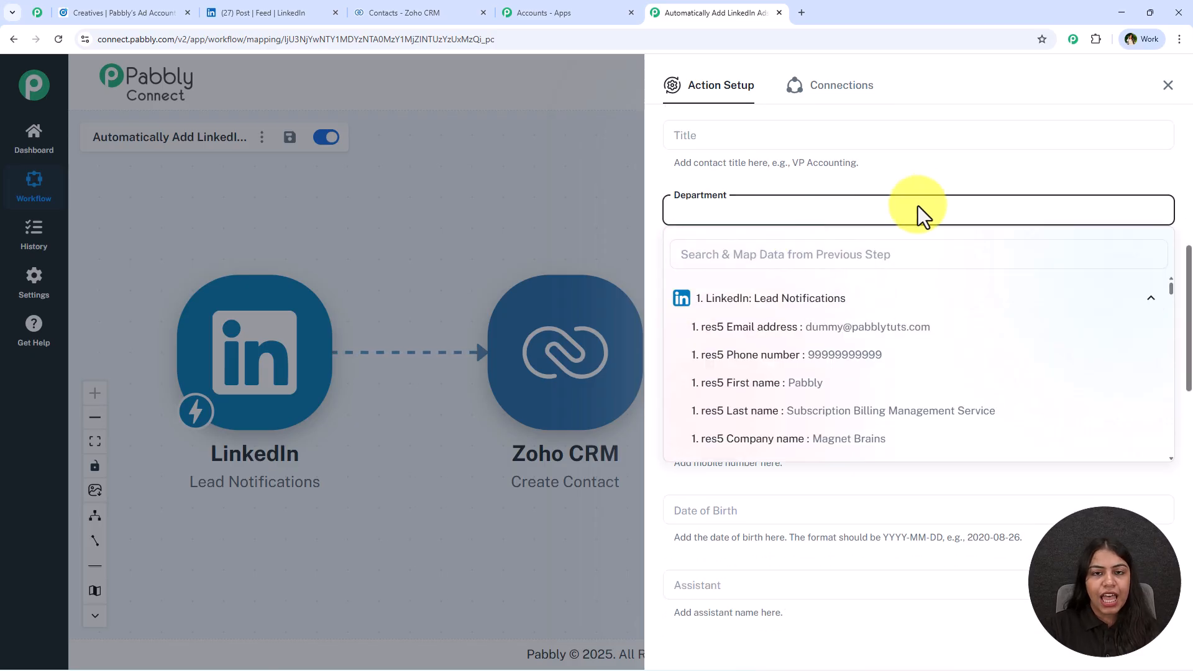
{"action": "scroll", "coordinate": [902, 267], "scroll_direction": "down", "scroll_amount": 4}
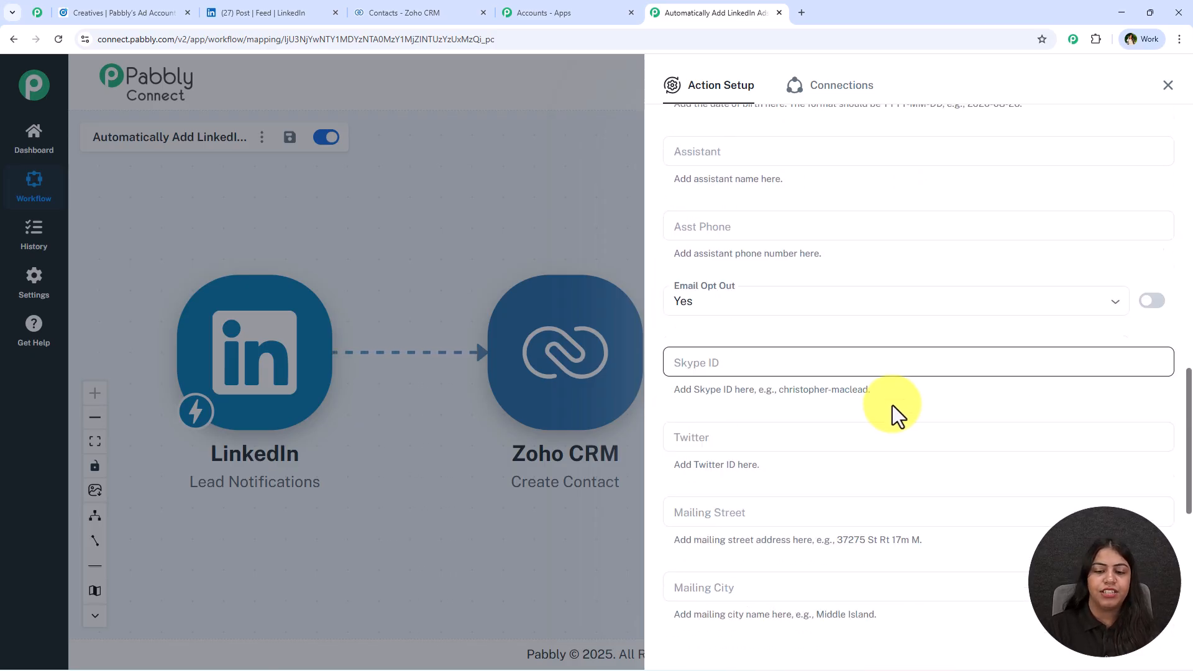
{"action": "scroll", "coordinate": [764, 234], "scroll_direction": "up", "scroll_amount": 7}
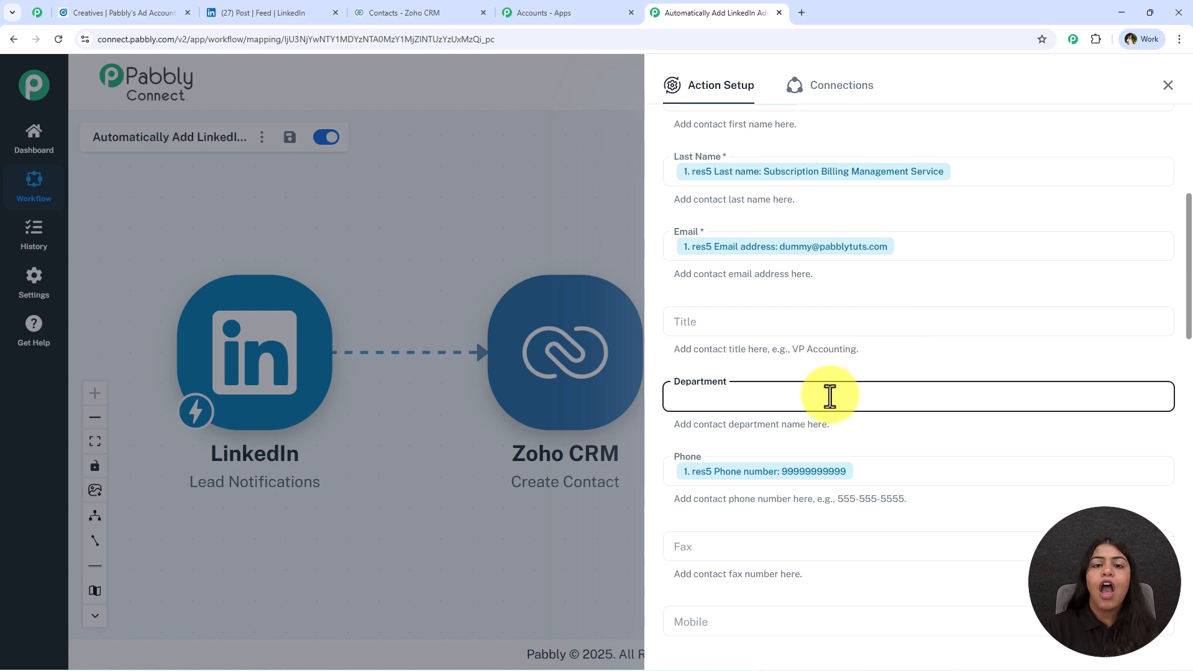
{"action": "scroll", "coordinate": [830, 392], "scroll_direction": "up", "scroll_amount": 1}
{"action": "scroll", "coordinate": [829, 392], "scroll_direction": "down", "scroll_amount": 6}
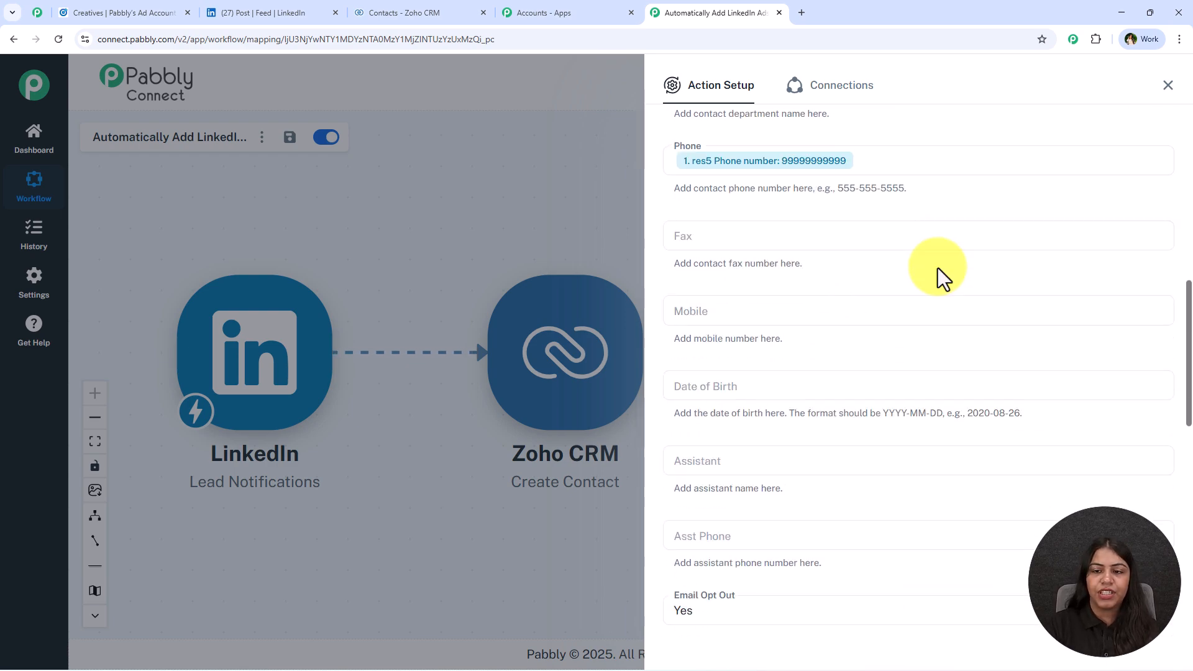
{"action": "scroll", "coordinate": [914, 398], "scroll_direction": "down", "scroll_amount": 5}
{"action": "scroll", "coordinate": [912, 395], "scroll_direction": "up", "scroll_amount": 11}
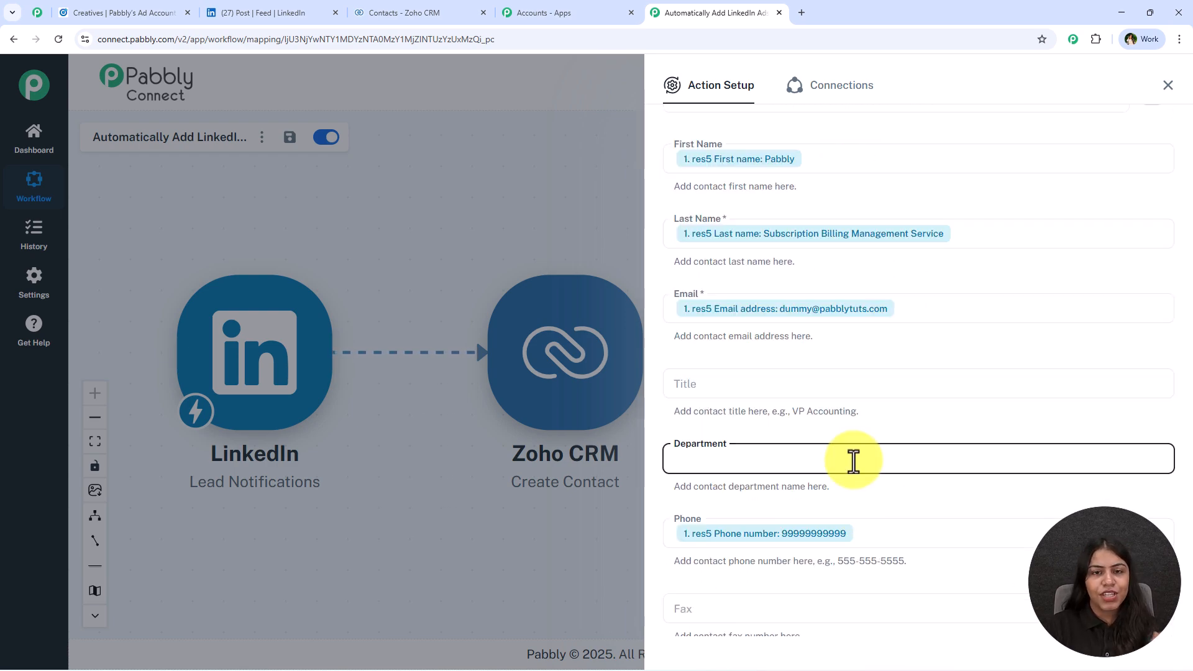
{"action": "scroll", "coordinate": [792, 320], "scroll_direction": "down", "scroll_amount": 3}
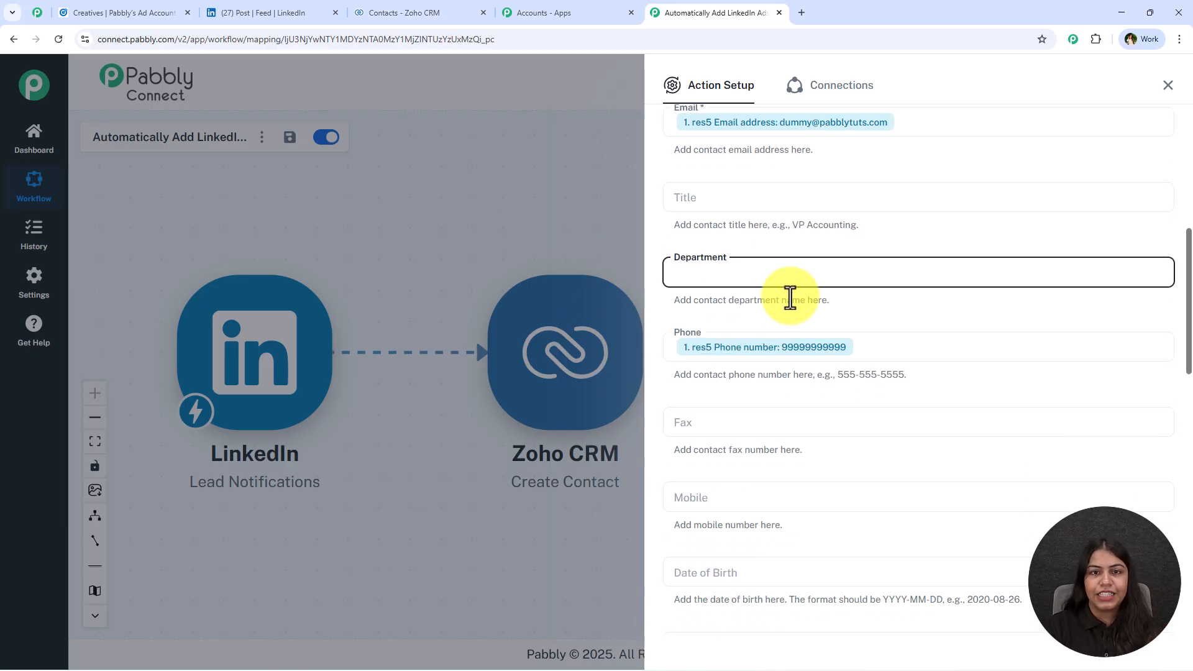
Step: Save the Create Contact action with a test request and check the response received
{"action": "scroll", "coordinate": [869, 341], "scroll_direction": "down", "scroll_amount": 3}
{"action": "scroll", "coordinate": [908, 315], "scroll_direction": "down", "scroll_amount": 12}
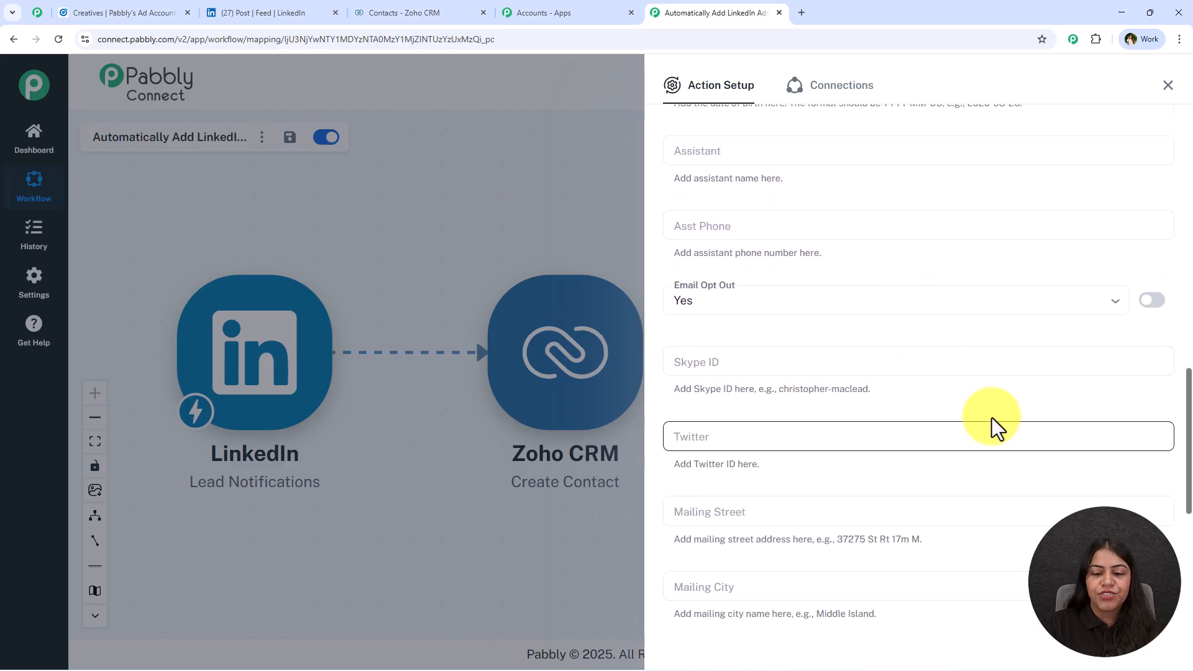
{"action": "left_click", "coordinate": [778, 575]}
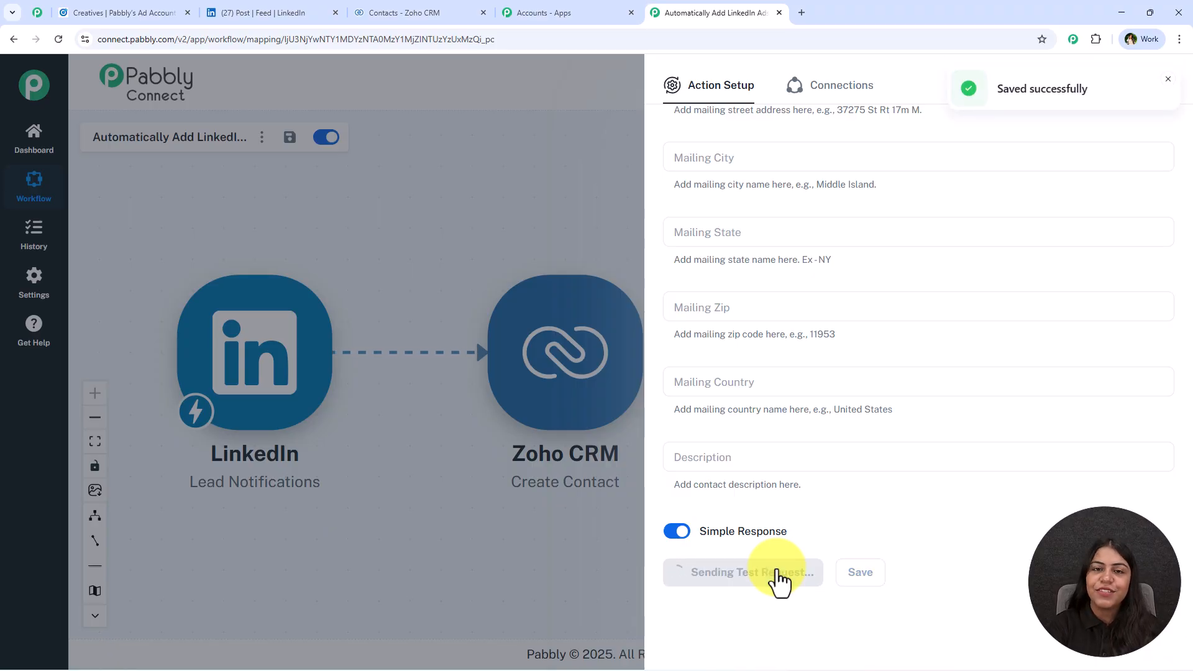
{"action": "scroll", "coordinate": [873, 386], "scroll_direction": "down", "scroll_amount": 6}
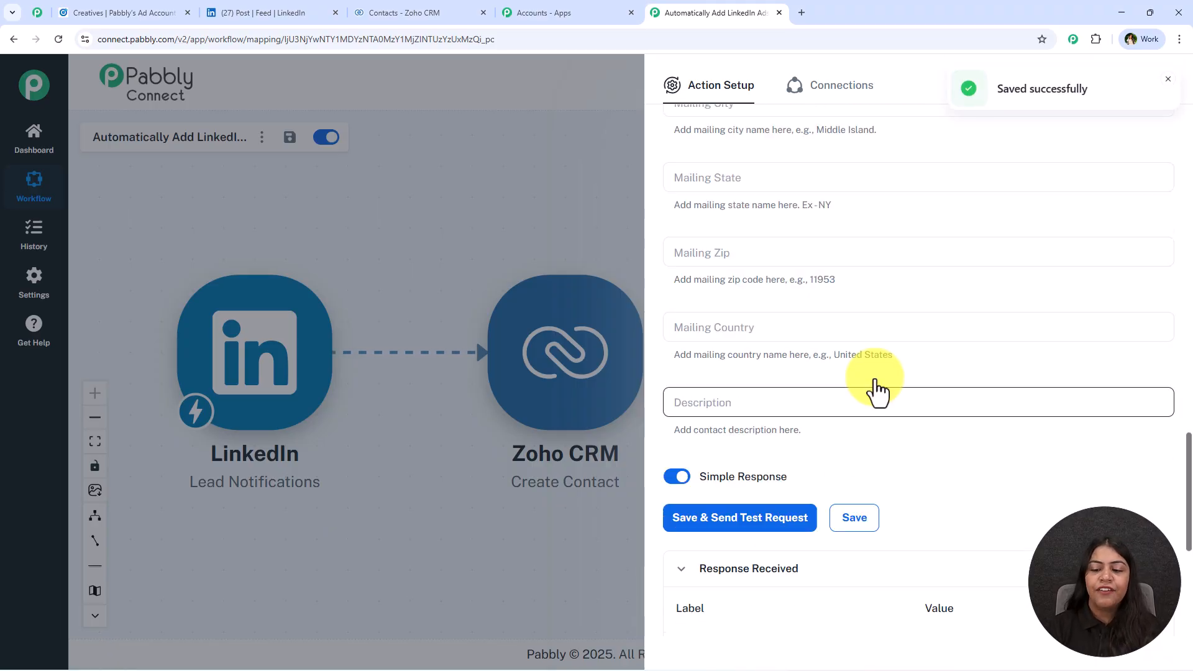
{"action": "scroll", "coordinate": [998, 418], "scroll_direction": "down", "scroll_amount": 1}
{"action": "scroll", "coordinate": [967, 367], "scroll_direction": "up", "scroll_amount": 1}
{"action": "double_click", "coordinate": [969, 292]}
Step: Close the Zoho CRM action setup and reposition the LinkedIn node on the workflow canvas
{"action": "left_click", "coordinate": [1167, 86]}
{"action": "left_click_drag", "start_coordinate": [492, 394], "coordinate": [366, 307]}
Step: Reload the Zoho CRM contacts page and check the newest contact's name, email and phone
{"action": "left_click", "coordinate": [435, 11]}
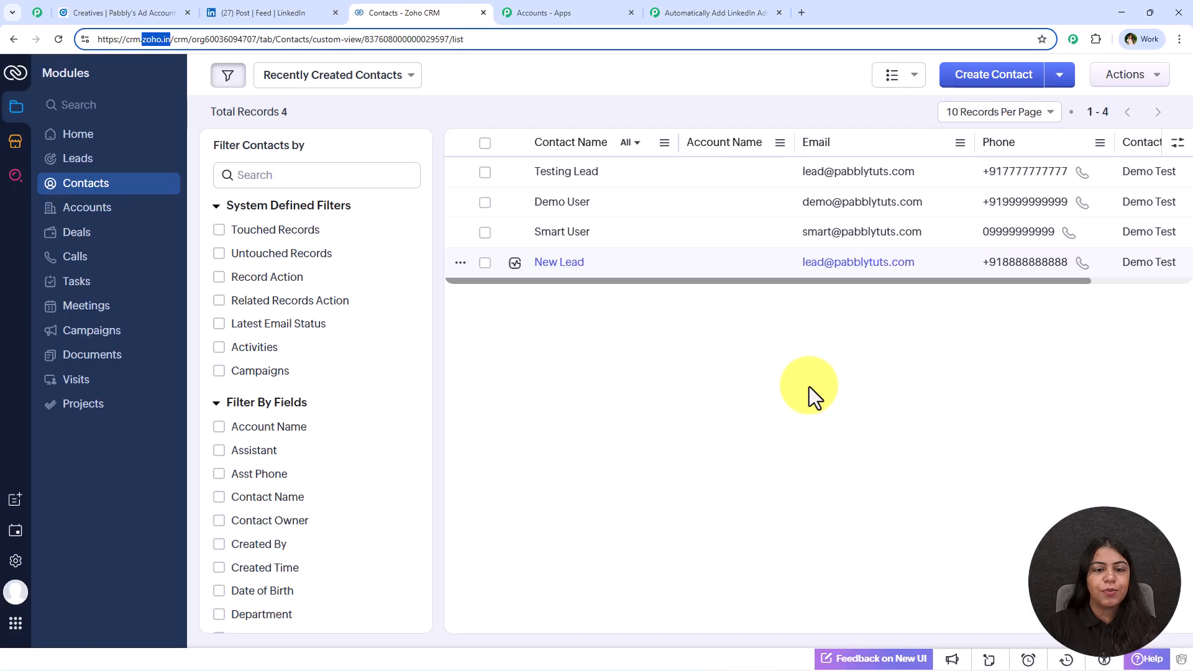
{"action": "left_click", "coordinate": [58, 39]}
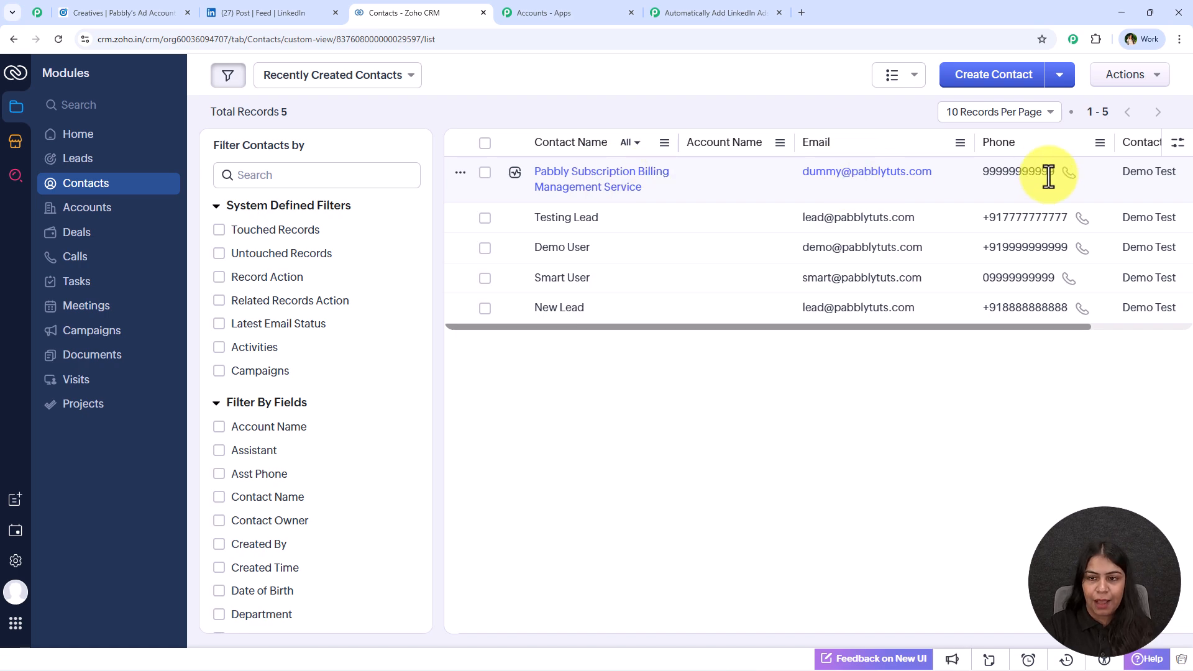
{"action": "left_click_drag", "start_coordinate": [1053, 176], "coordinate": [535, 173]}
{"action": "left_click", "coordinate": [612, 379]}
Step: Revisit the Pabbly Connect workflow and recheck the newest contact's name in the Zoho CRM contacts list
{"action": "left_click", "coordinate": [706, 13]}
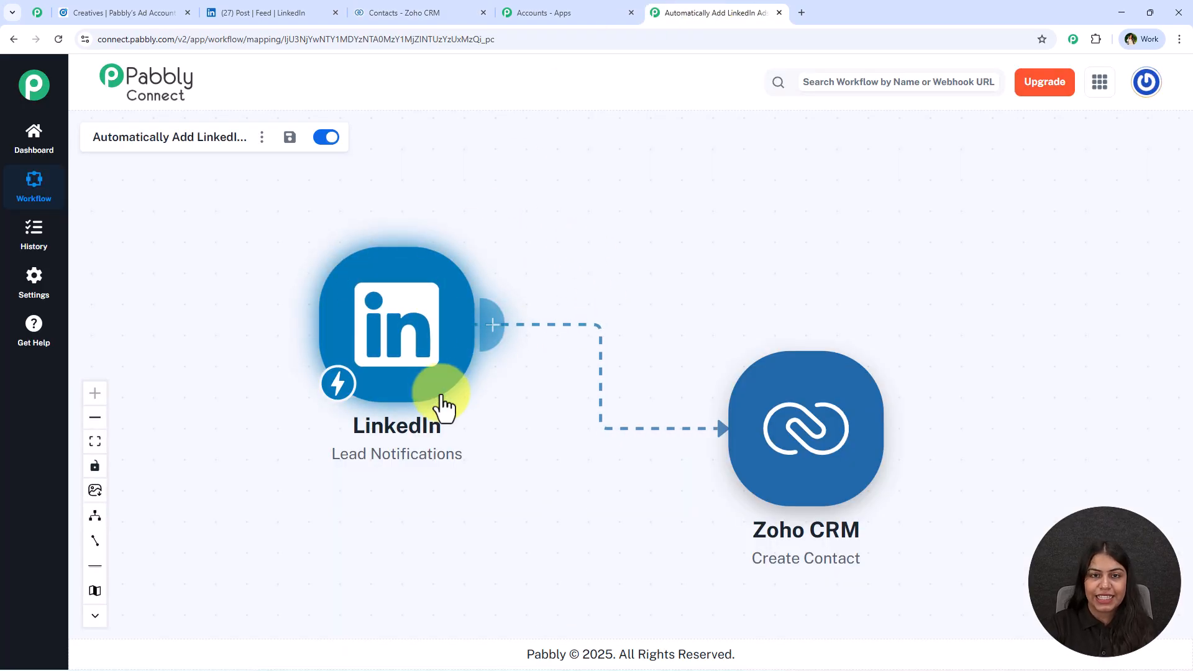
{"action": "left_click", "coordinate": [372, 12]}
{"action": "left_click_drag", "start_coordinate": [544, 185], "coordinate": [652, 186]}
Step: Switch back to the Pabbly Connect workflow and rearrange the LinkedIn and Zoho CRM nodes on the canvas
{"action": "left_click", "coordinate": [724, 13]}
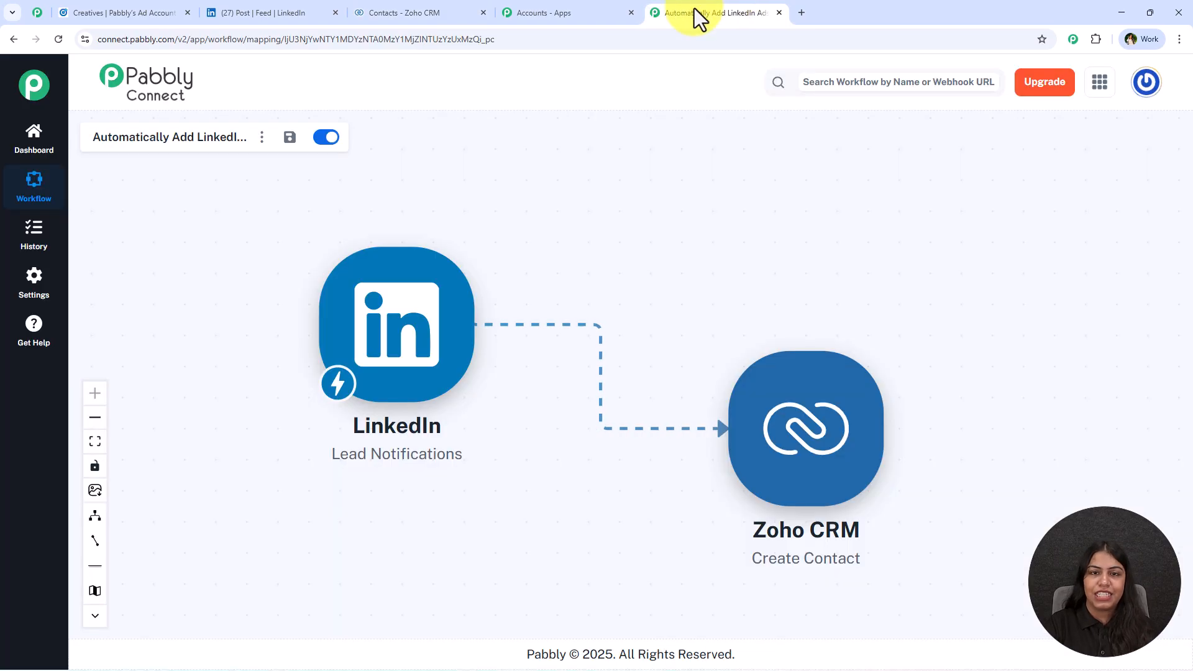
{"action": "left_click_drag", "start_coordinate": [740, 291], "coordinate": [790, 271]}
{"action": "left_click_drag", "start_coordinate": [457, 283], "coordinate": [411, 308]}
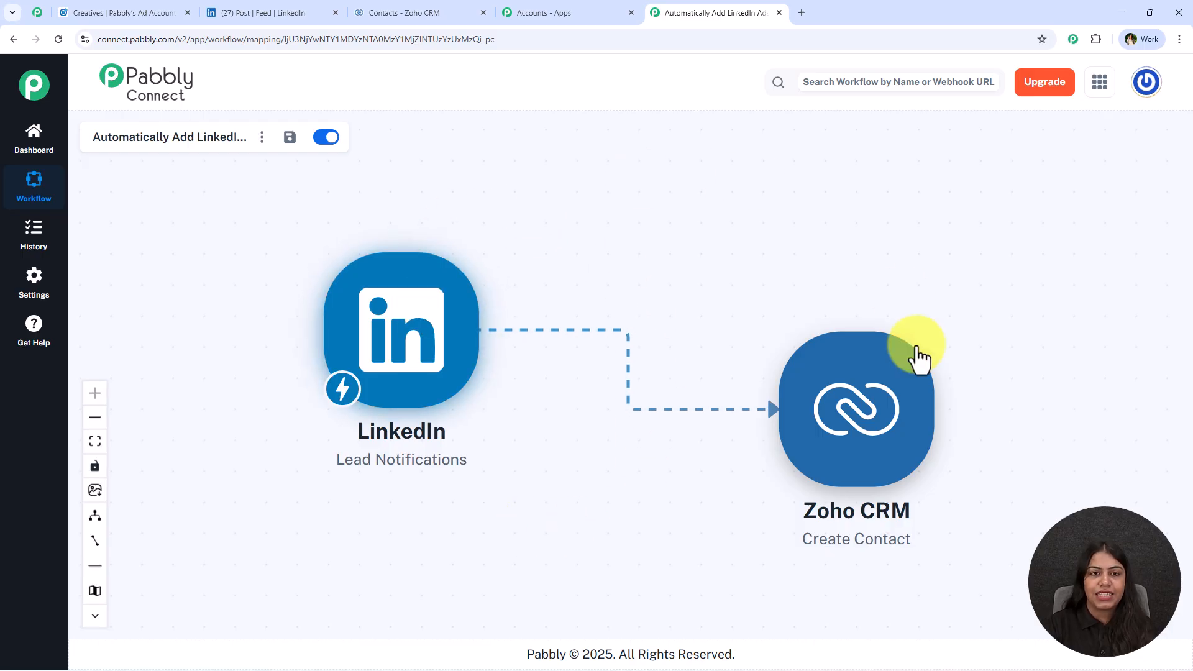
Step: Recheck the Zoho CRM contacts list, return to the Pabbly Connect workflow and apply the Vertical Layout (Top to Bottom)
{"action": "left_click", "coordinate": [450, 15]}
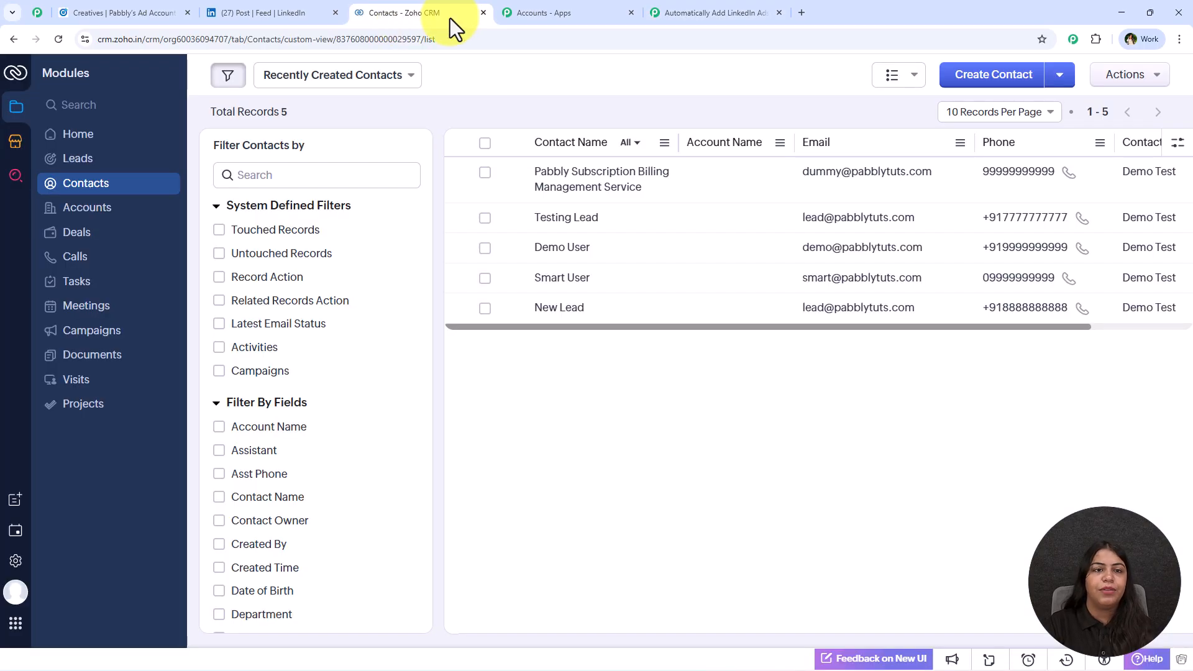
{"action": "left_click", "coordinate": [721, 14]}
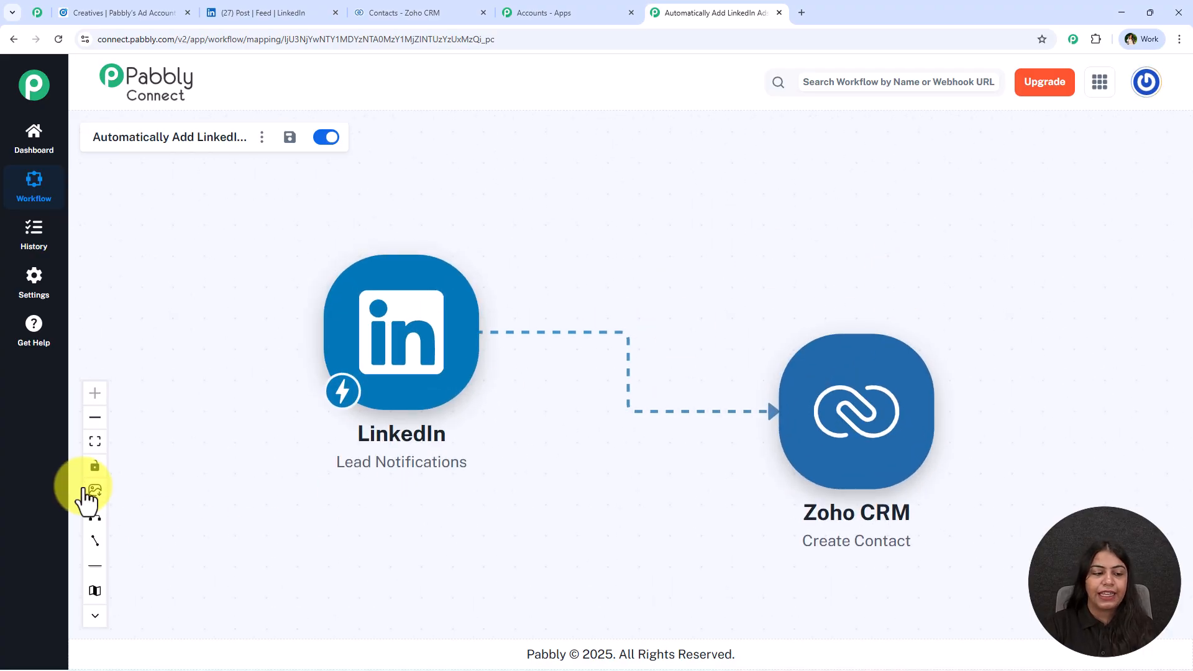
{"action": "left_click", "coordinate": [93, 514]}
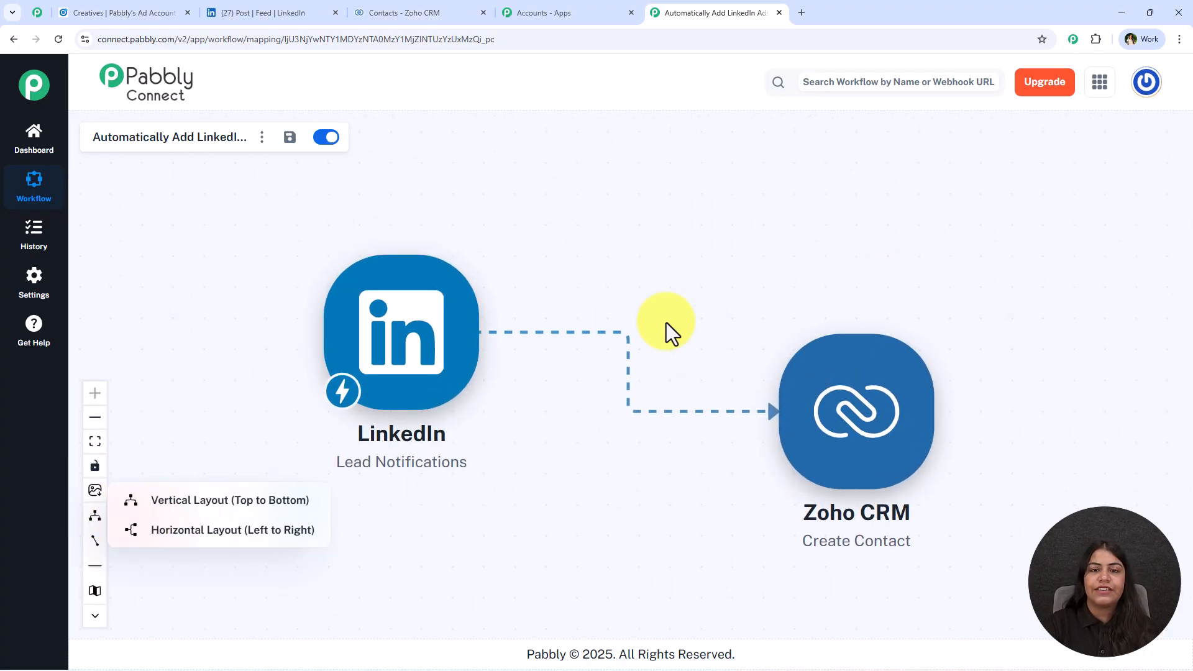
{"action": "left_click", "coordinate": [252, 509]}
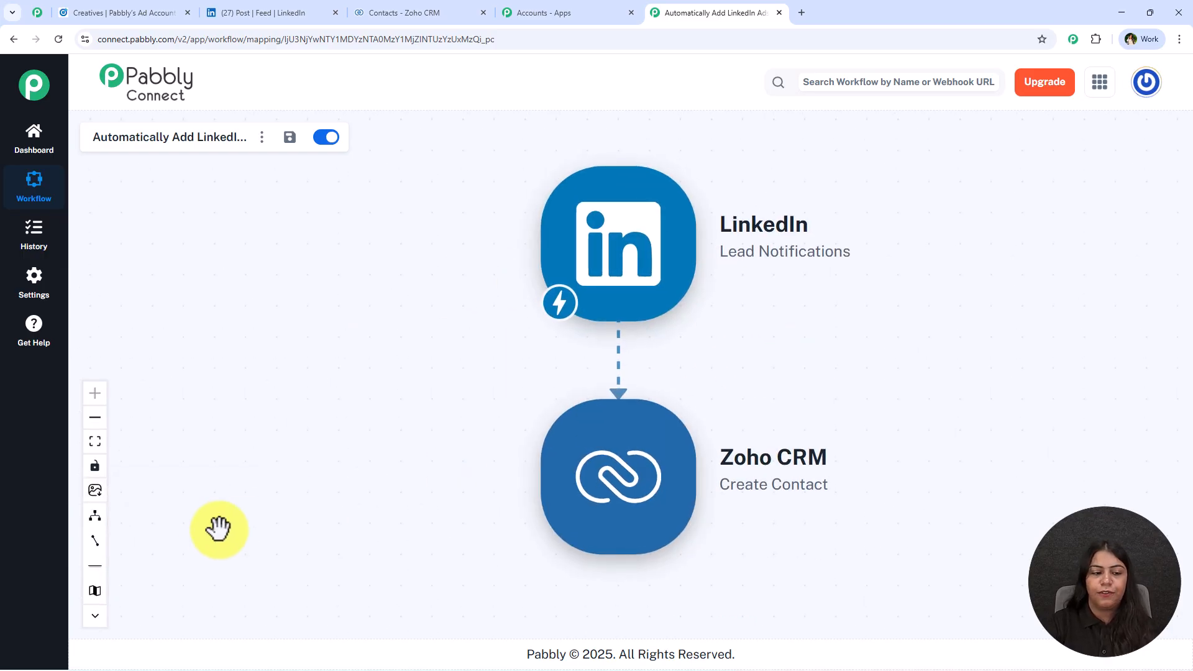
Step: Apply the Horizontal Layout (Left to Right) to the workflow and move the LinkedIn node up and away from the Zoho CRM node
{"action": "left_click", "coordinate": [95, 515]}
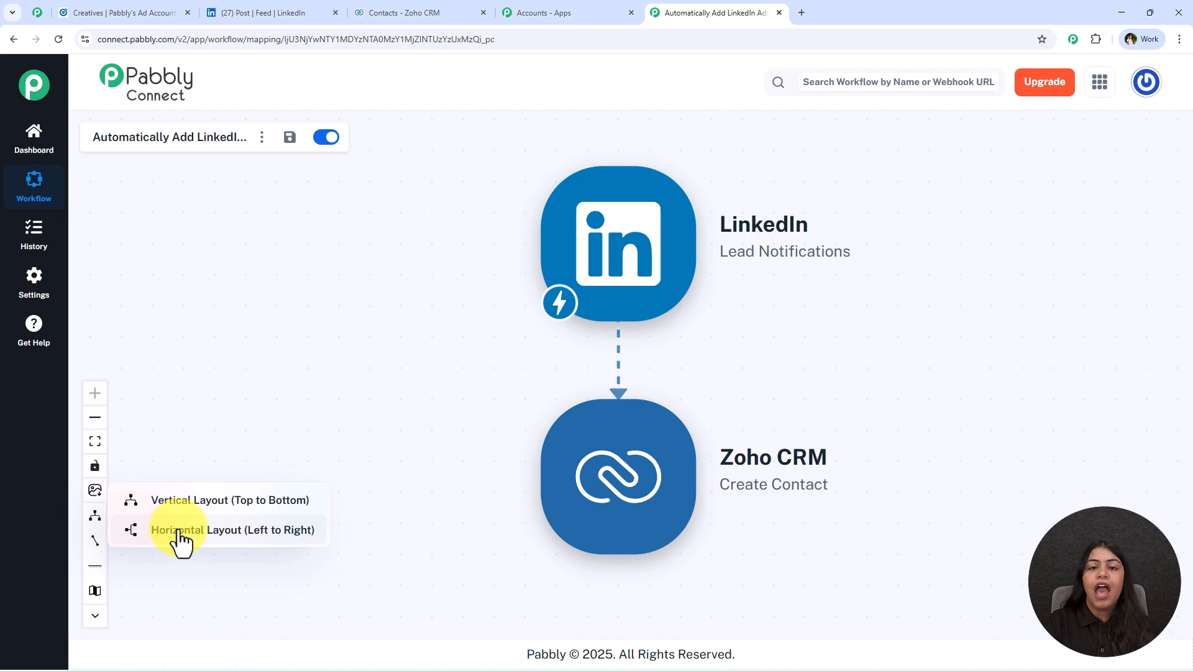
{"action": "left_click", "coordinate": [181, 531]}
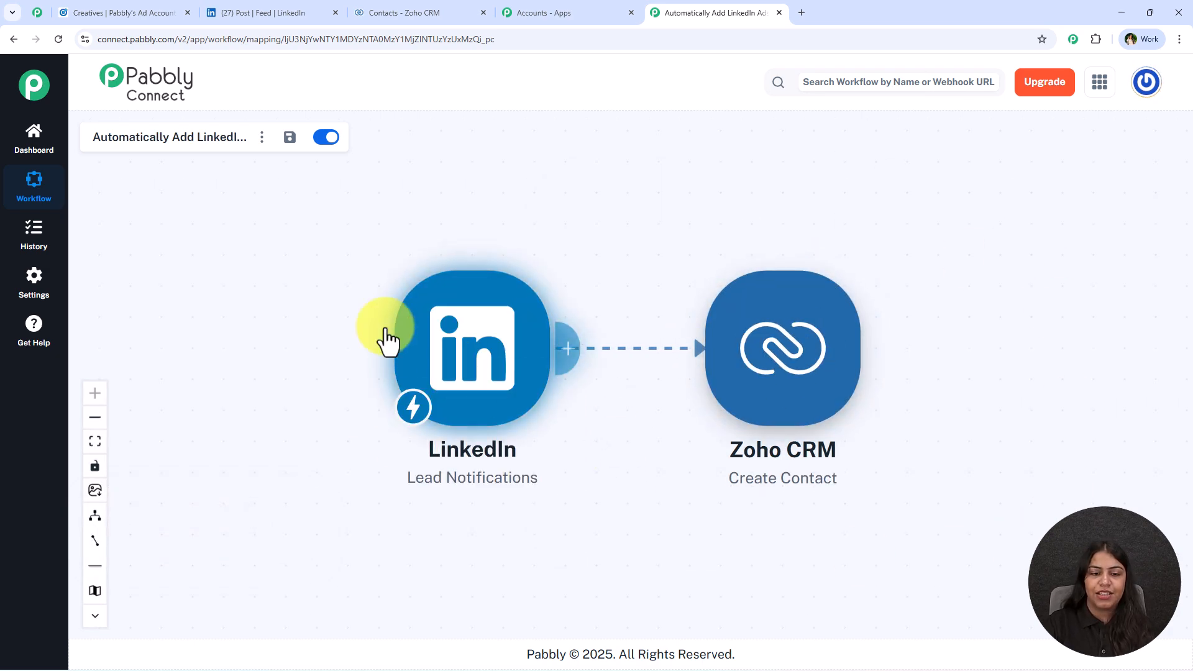
{"action": "left_click_drag", "start_coordinate": [422, 351], "coordinate": [333, 359]}
{"action": "left_click_drag", "start_coordinate": [471, 329], "coordinate": [470, 278]}
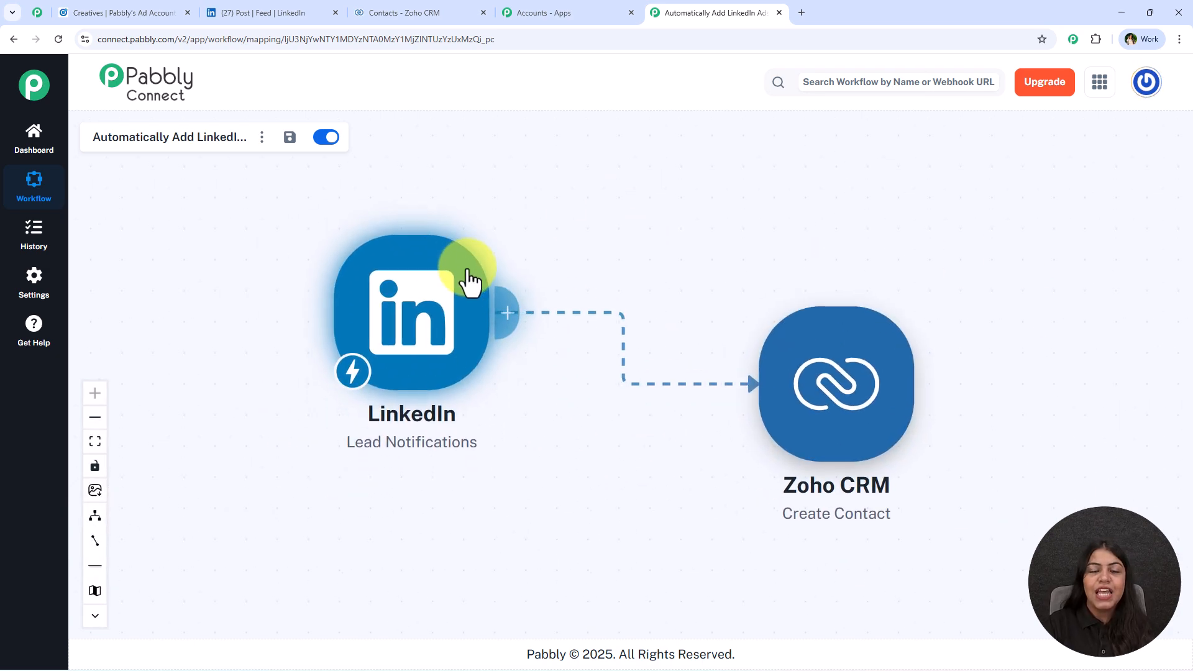